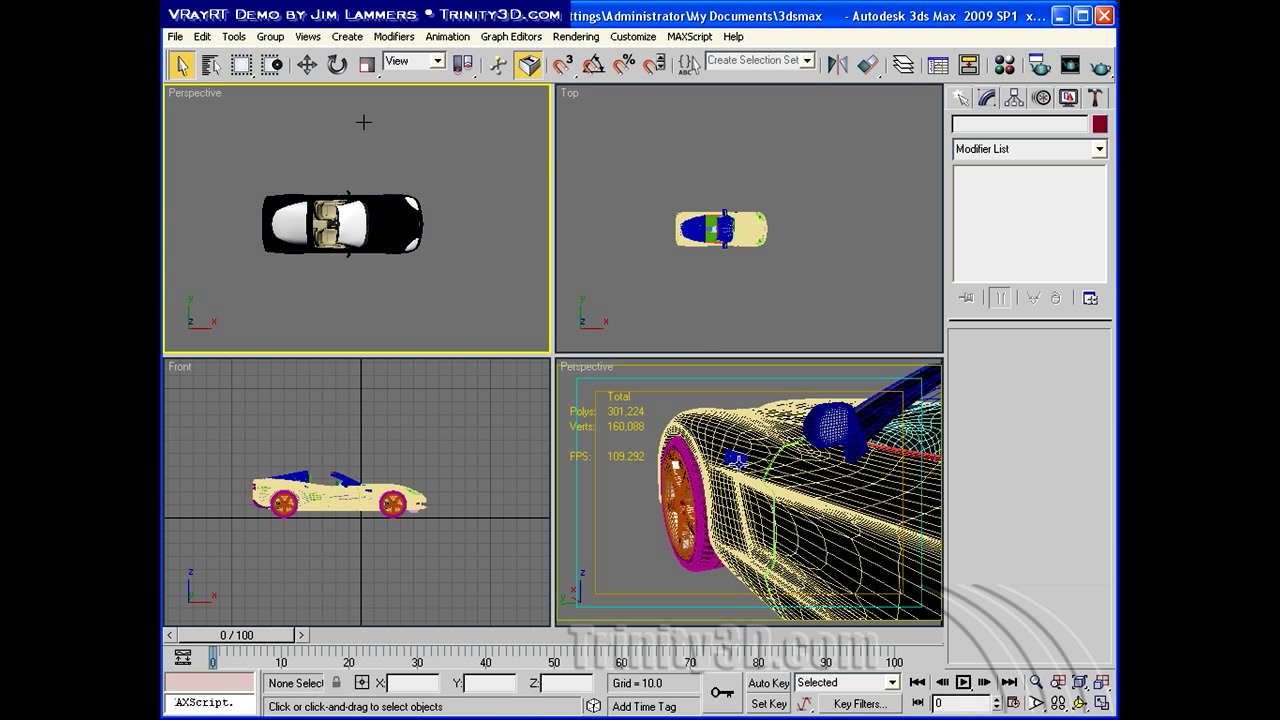
Fit the whole car in the wireframe Perspective viewport and start the V-Ray RT ActiveShade render in the shaded one.
right_click(739, 465)
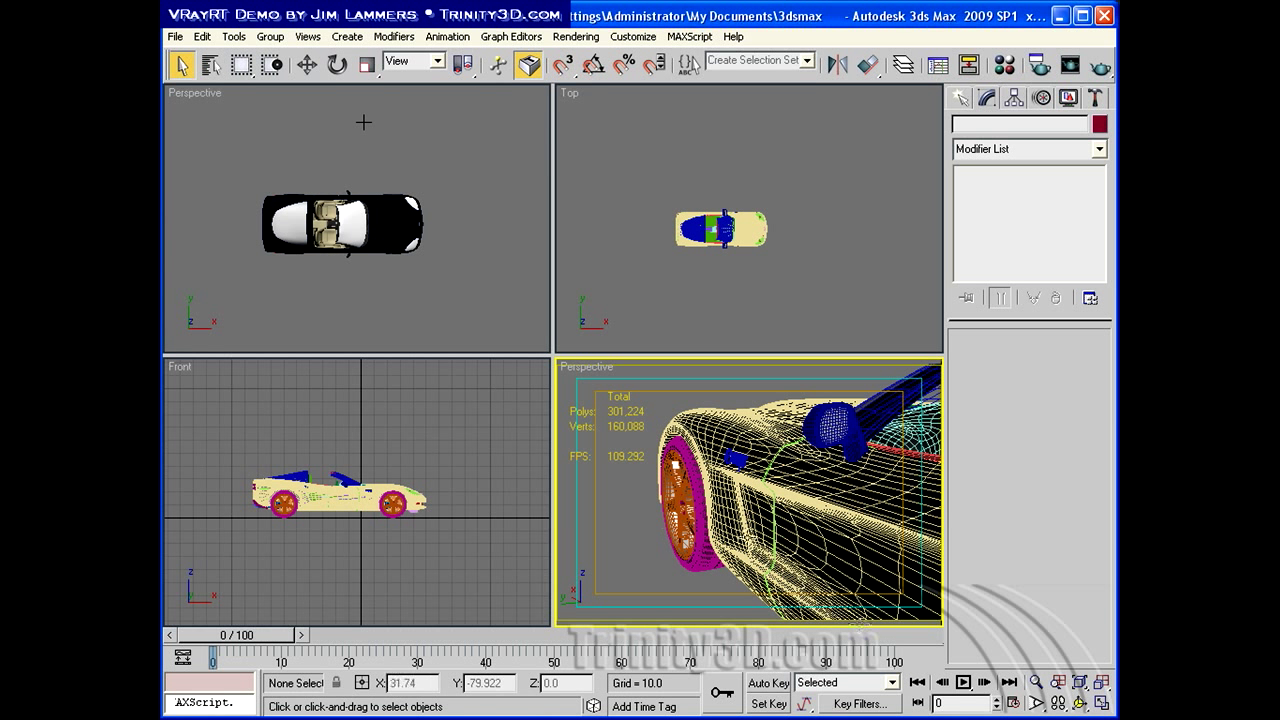
left_click(1080, 684)
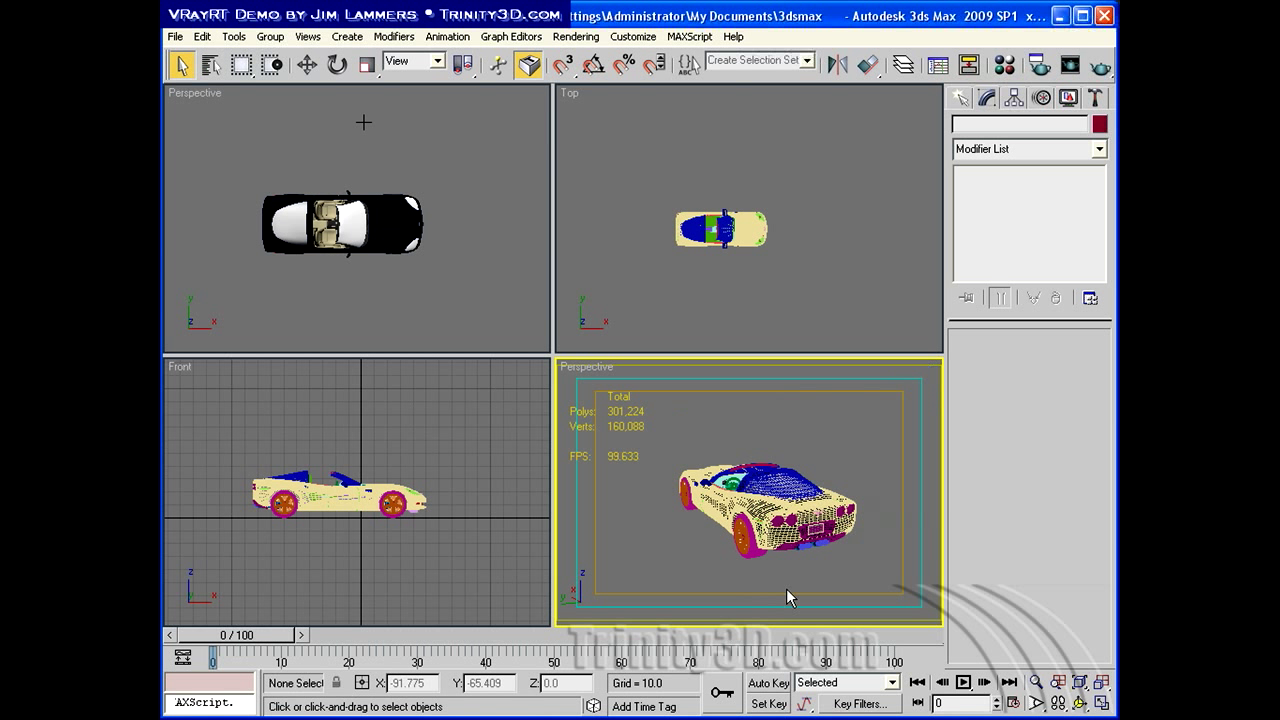
right_click(208, 94)
mouse_move(246, 108)
left_click(395, 229)
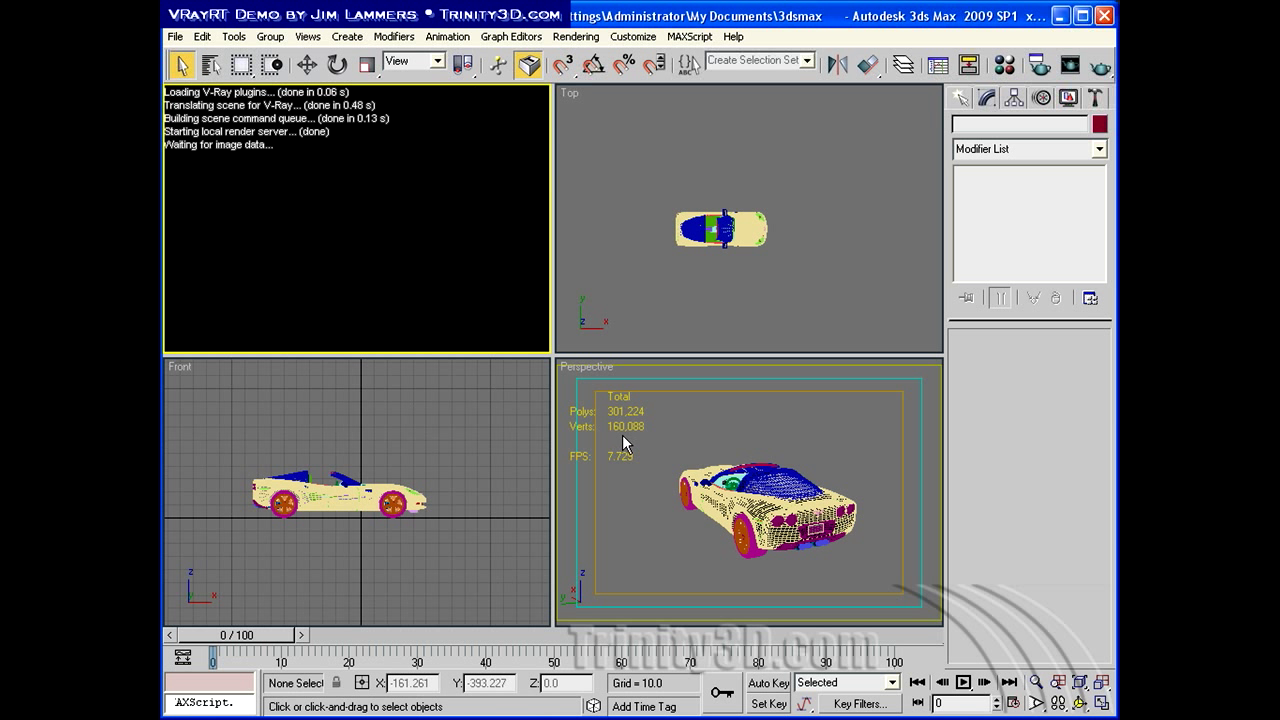
left_click(570, 533)
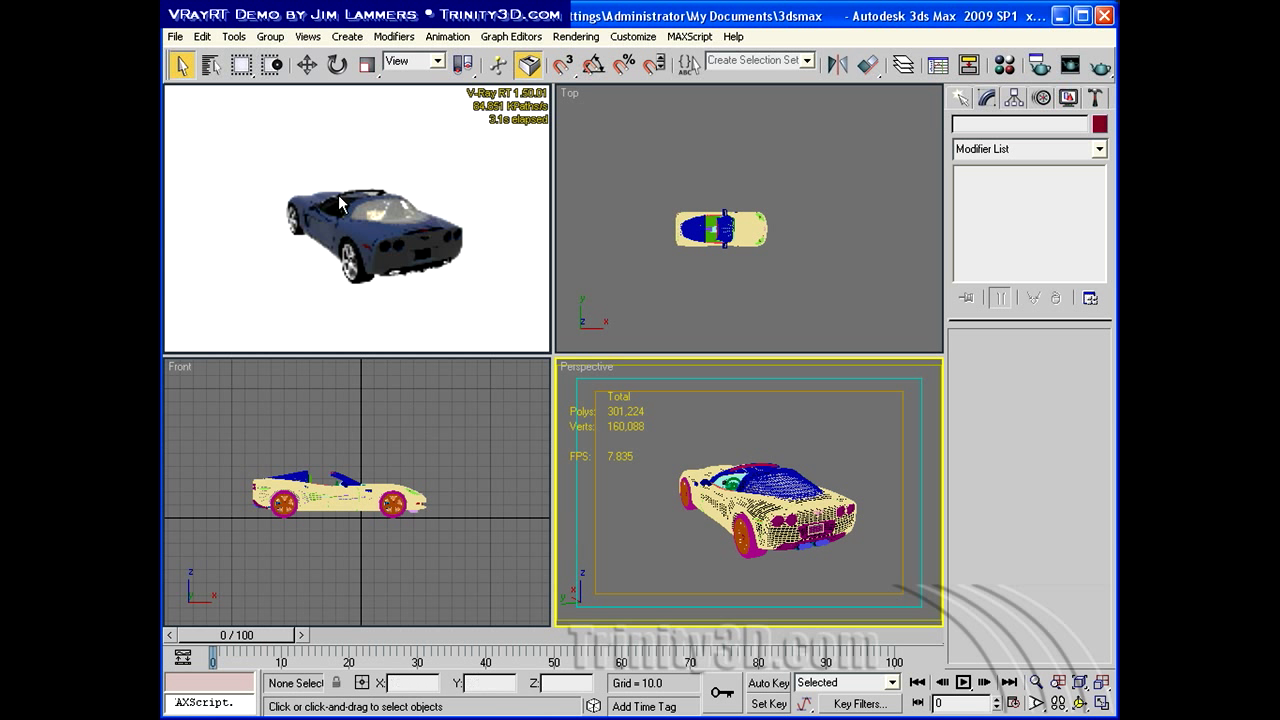
Move the wireframe Perspective view in Walk Through mode to a close view of the car's side and rear wheel.
left_click(1058, 703)
left_click_drag(745, 522, 716, 523)
key("Up")
key("Up")
left_click_drag(797, 527, 806, 520)
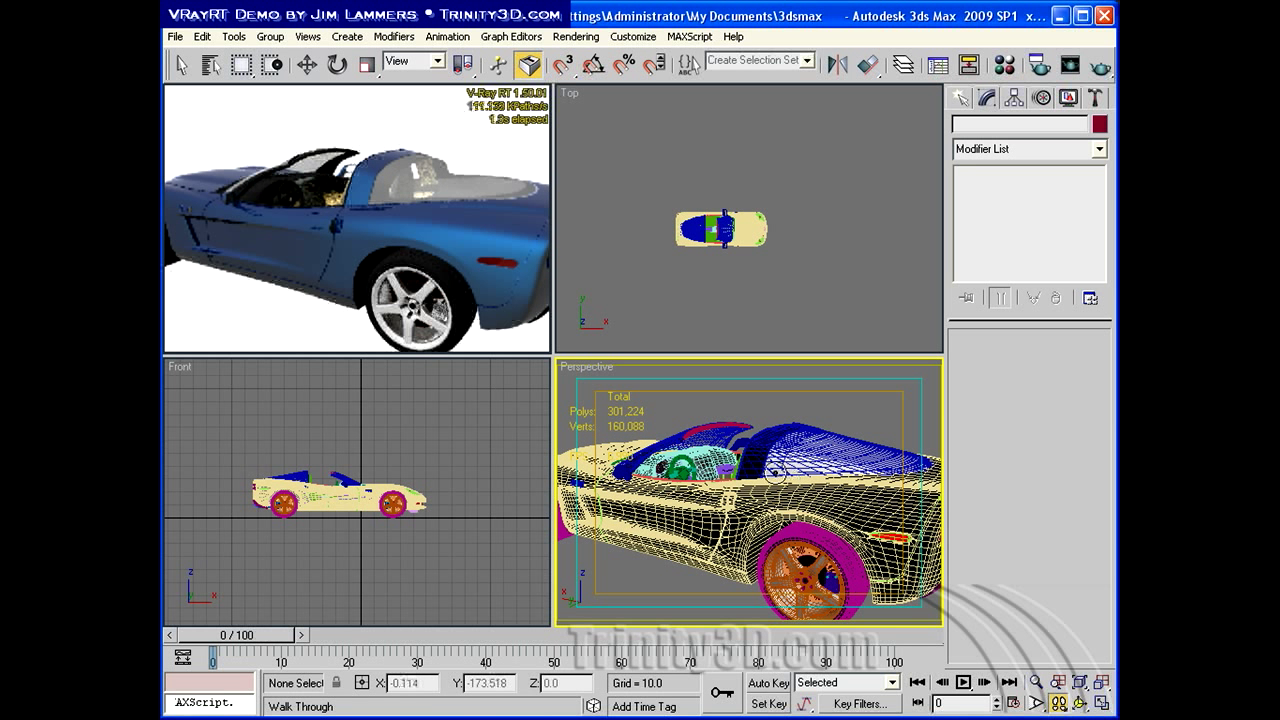
Try the GI environment (skylight) override and its multiplier in the V-Ray render settings, and turn the override off.
left_click(1038, 66)
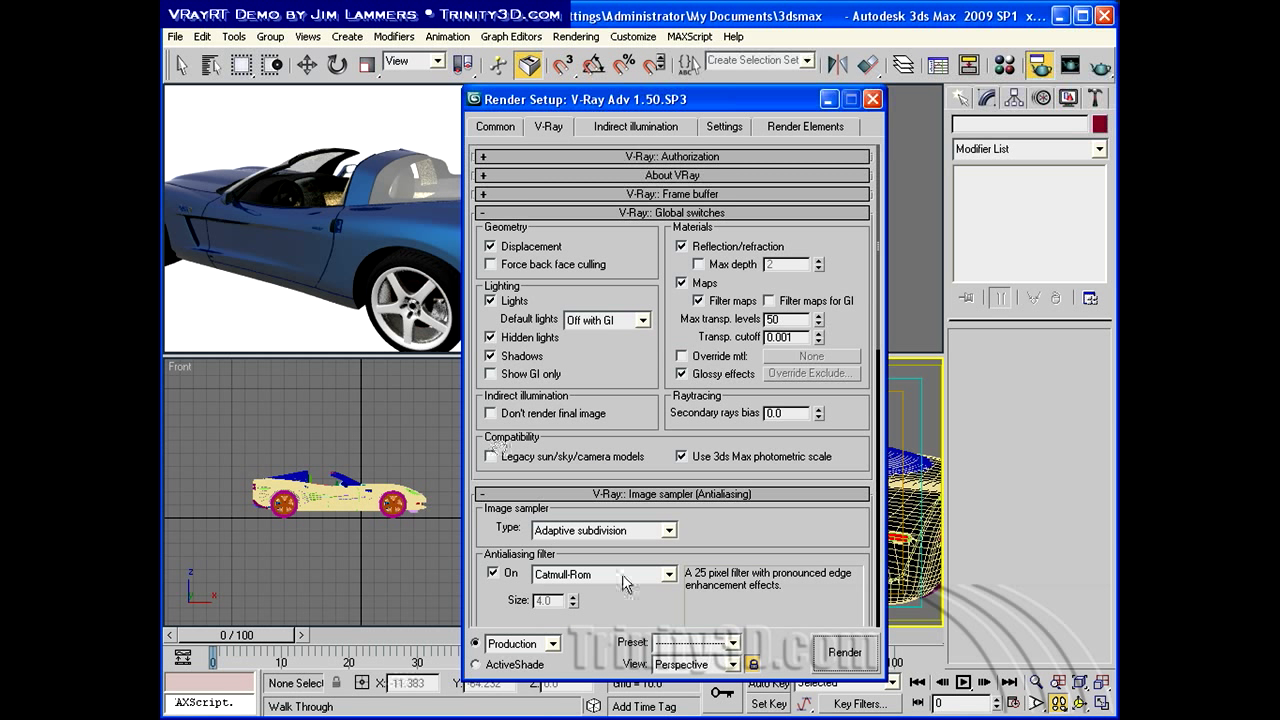
left_click_drag(632, 404, 633, 398)
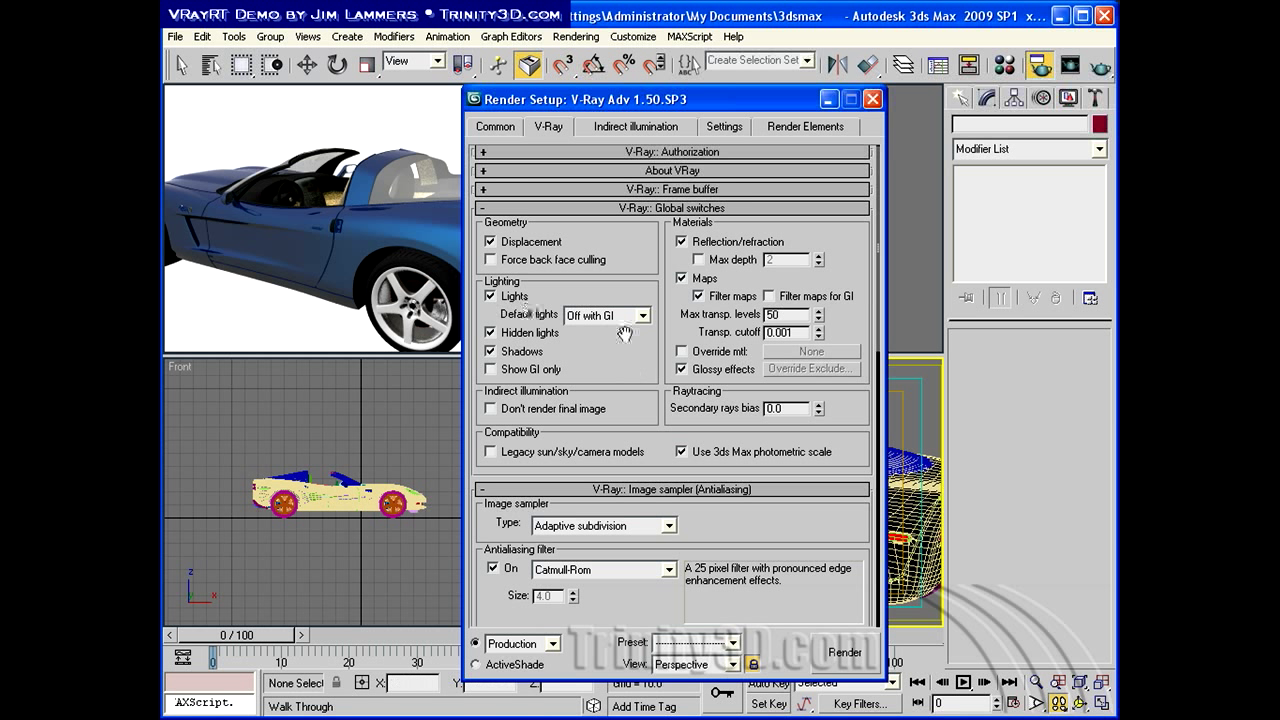
left_click(592, 128)
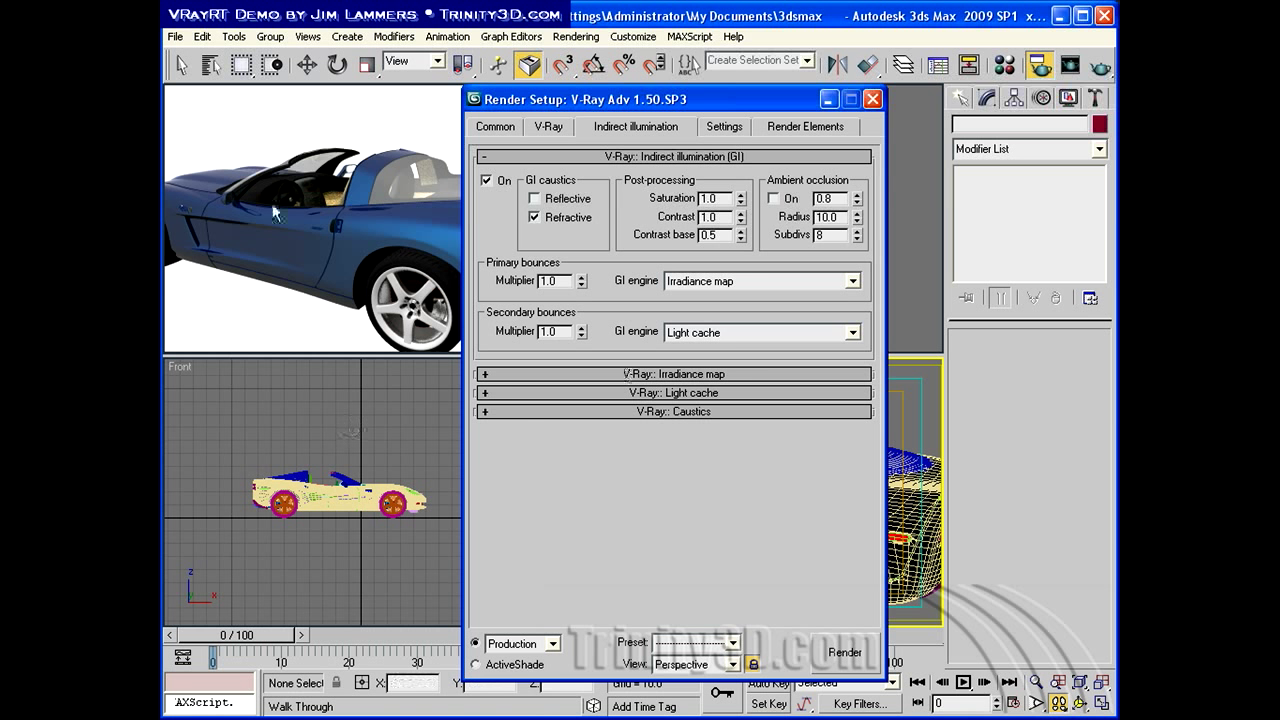
left_click(548, 126)
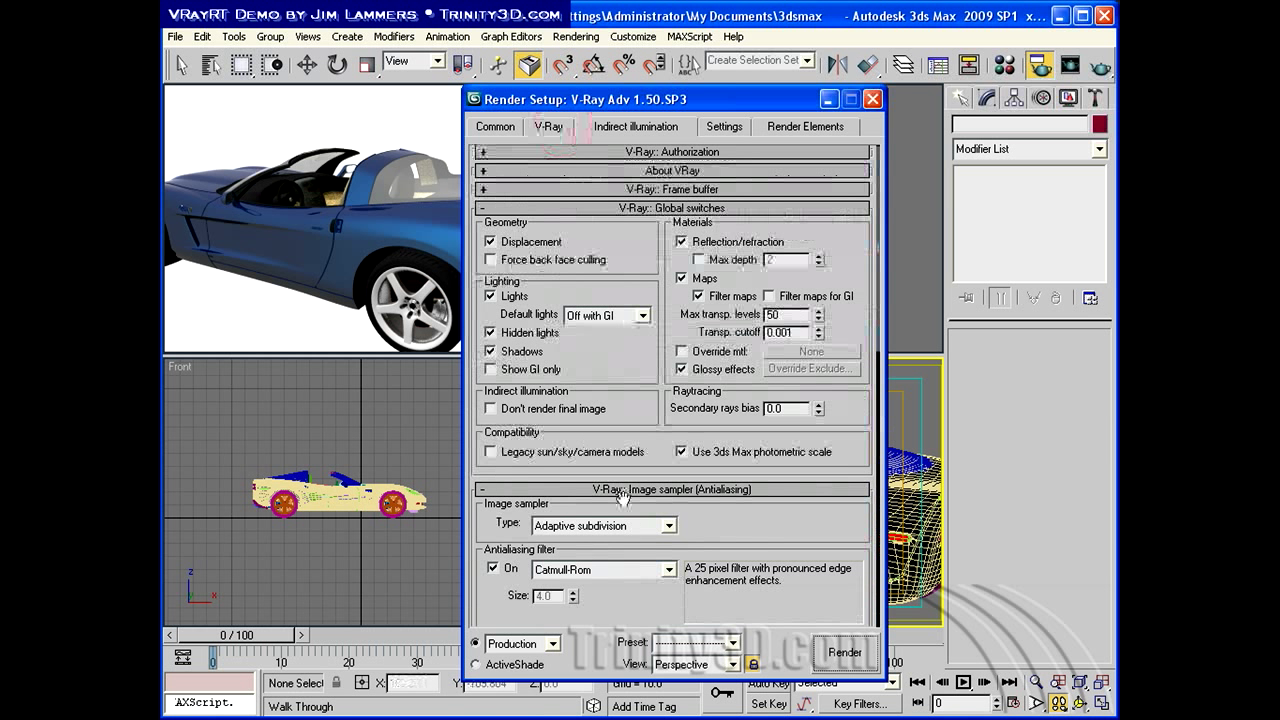
left_click_drag(732, 554, 730, 207)
left_click(488, 340)
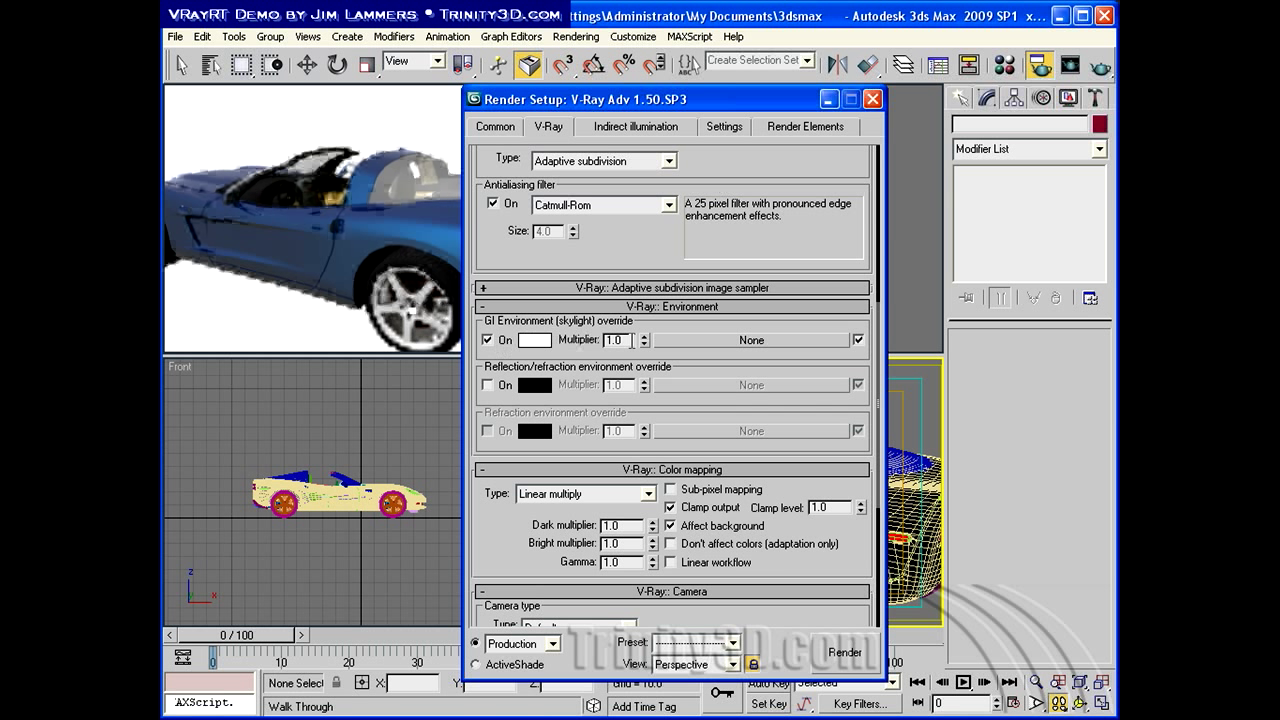
left_click(563, 340)
type("1000")
key("Return")
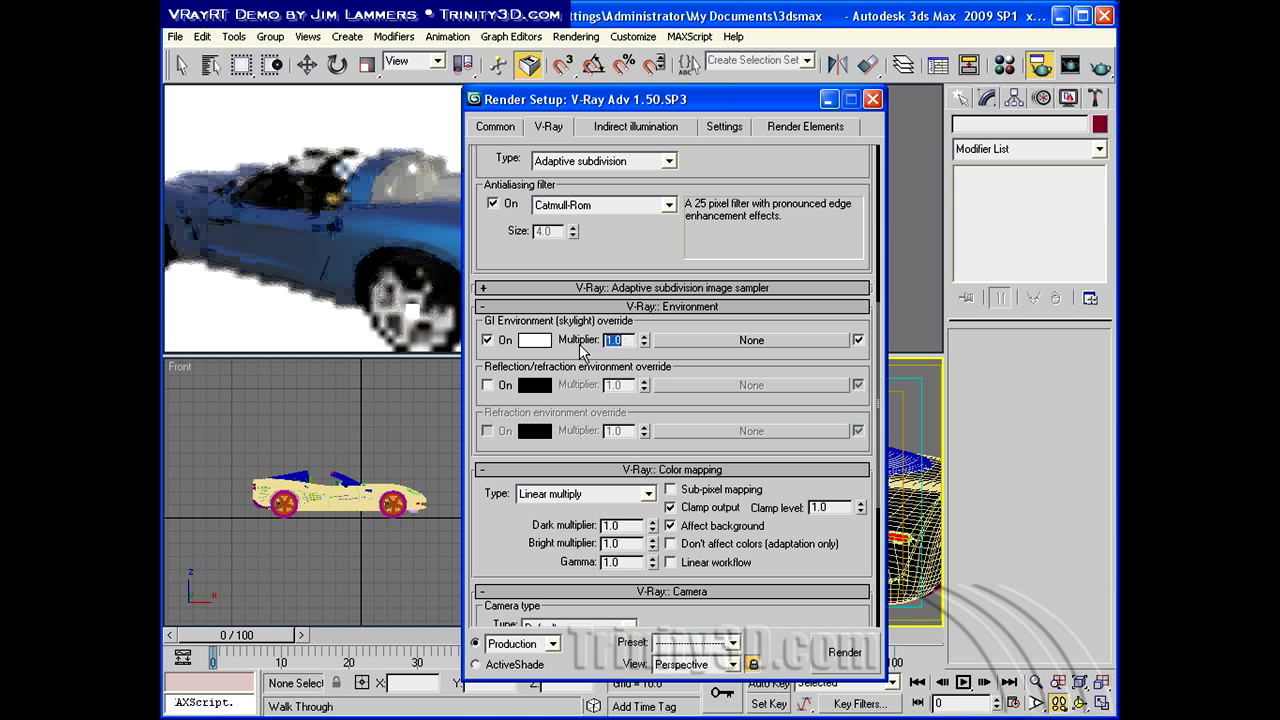
left_click(488, 340)
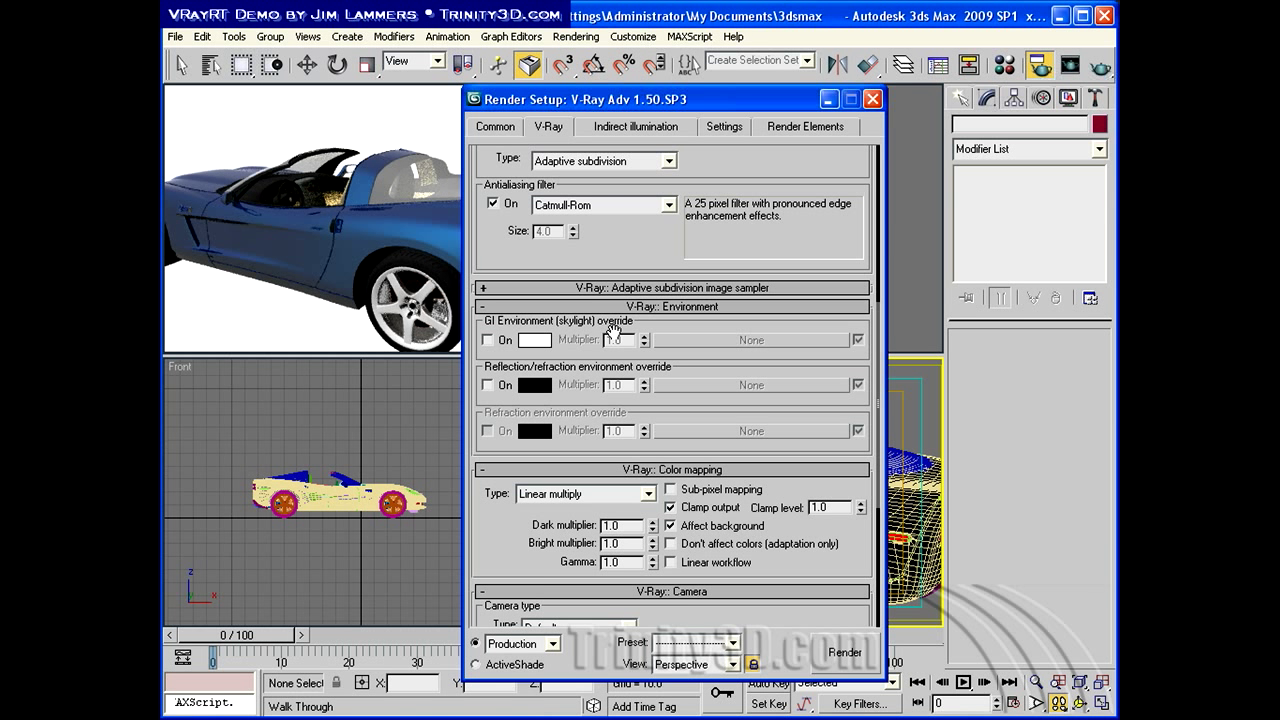
left_click(873, 99)
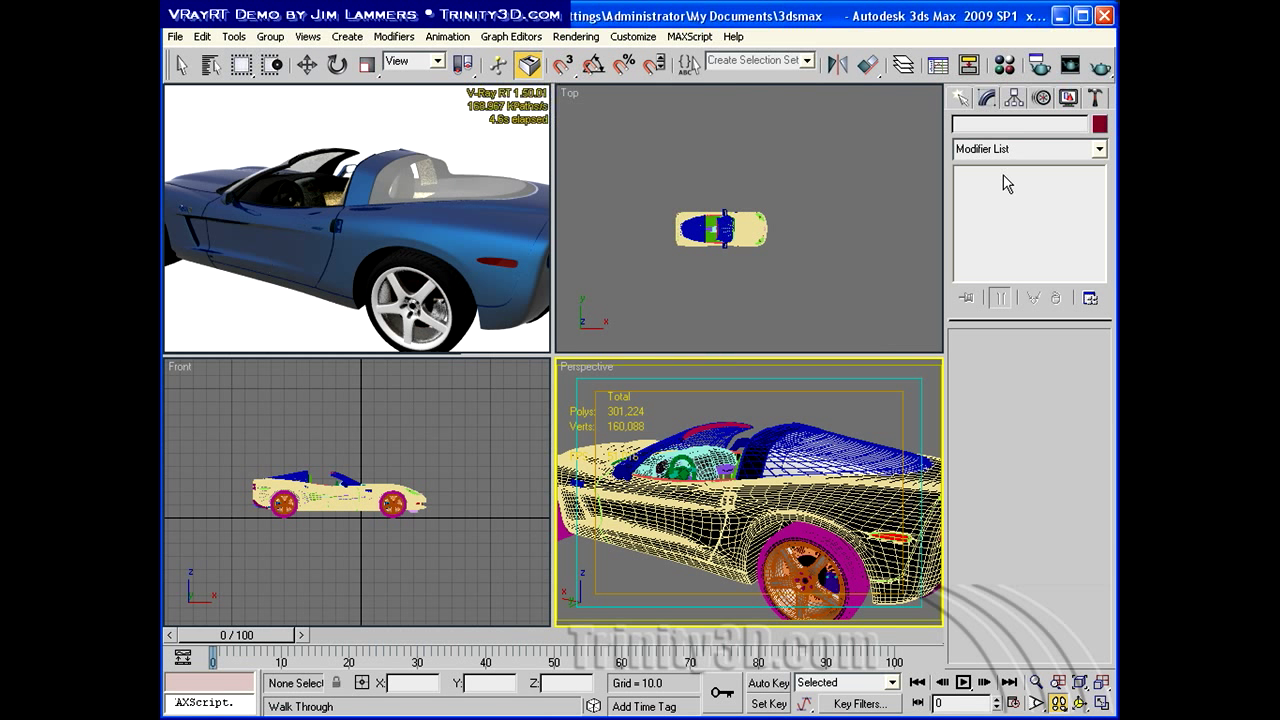
Create a plane VRayLight beside the car in the Top view, about 25 half-length by 18 half-width.
left_click(963, 99)
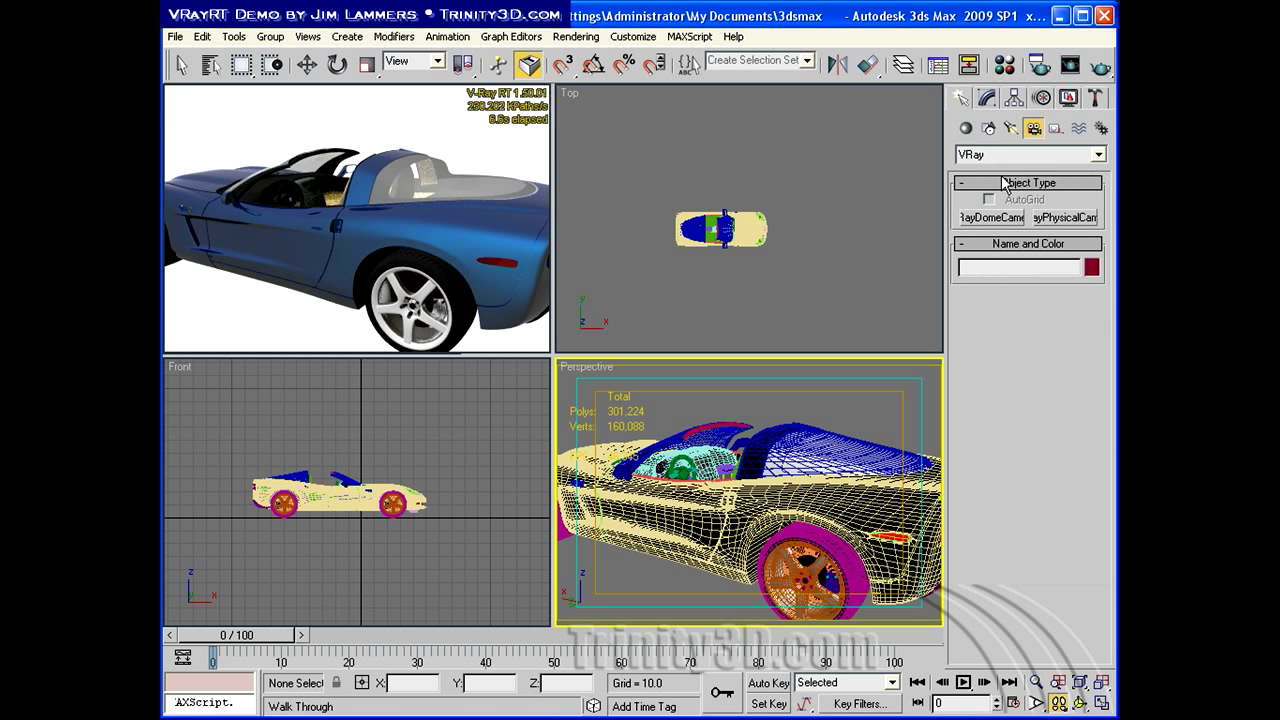
left_click(1011, 128)
left_click(993, 218)
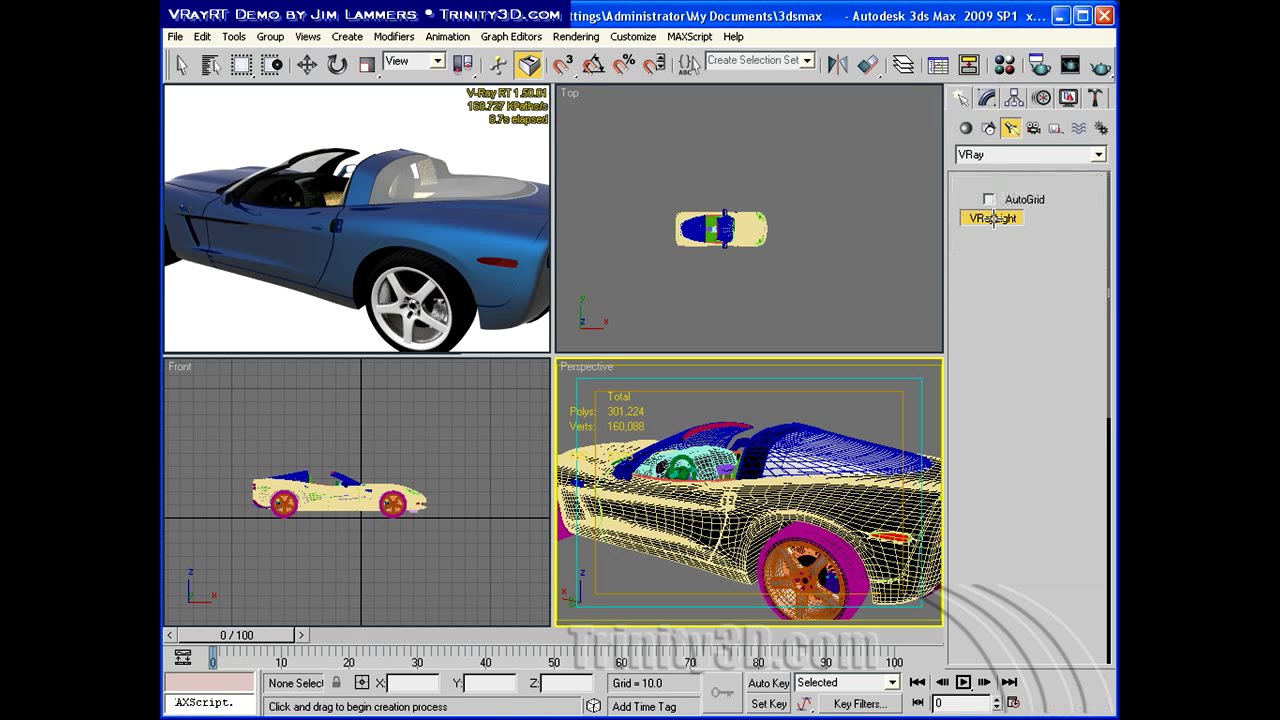
left_click_drag(703, 145, 737, 168)
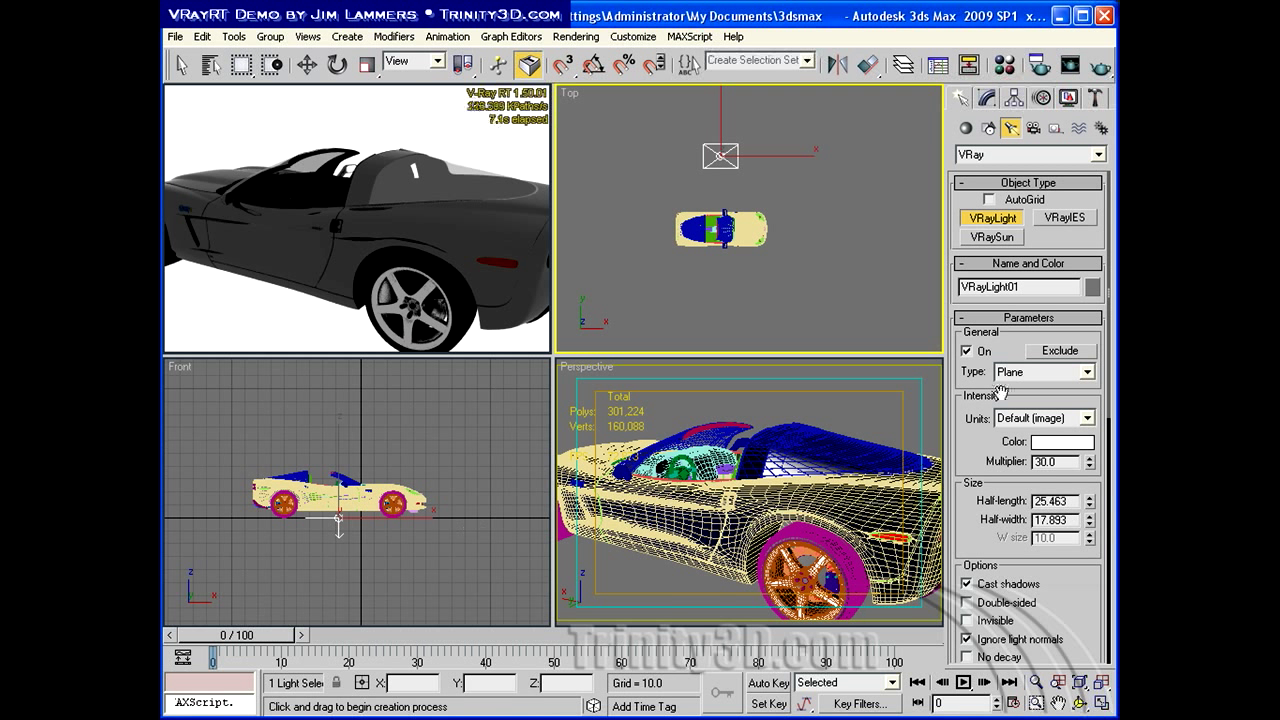
Change the VRayLight's type to Dome.
left_click(986, 98)
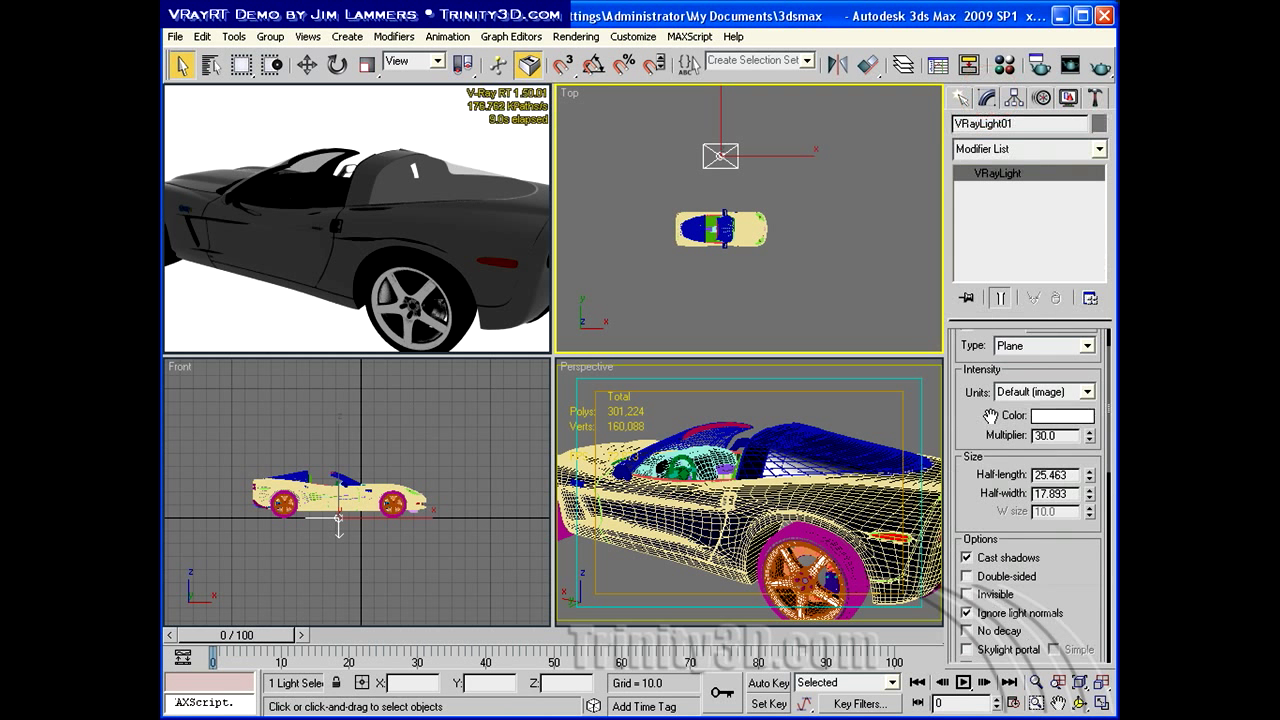
left_click_drag(990, 420, 983, 580)
left_click(1040, 394)
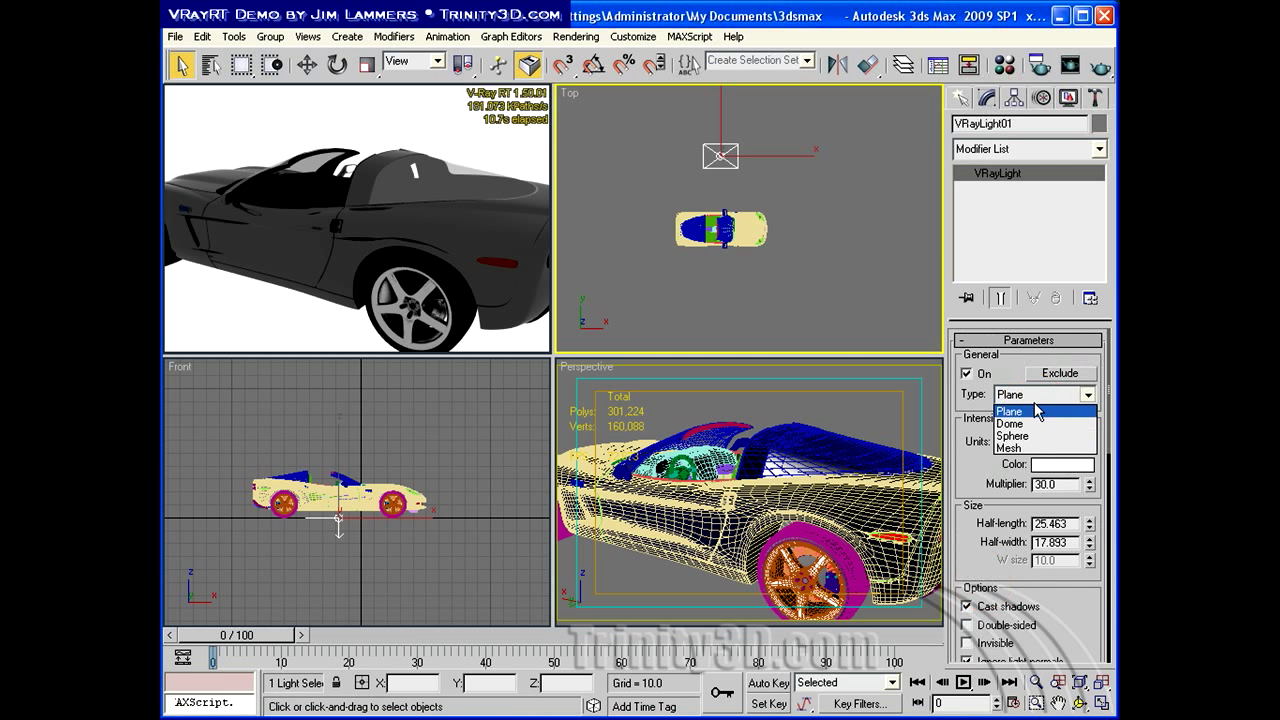
left_click(1030, 423)
left_click(1032, 424)
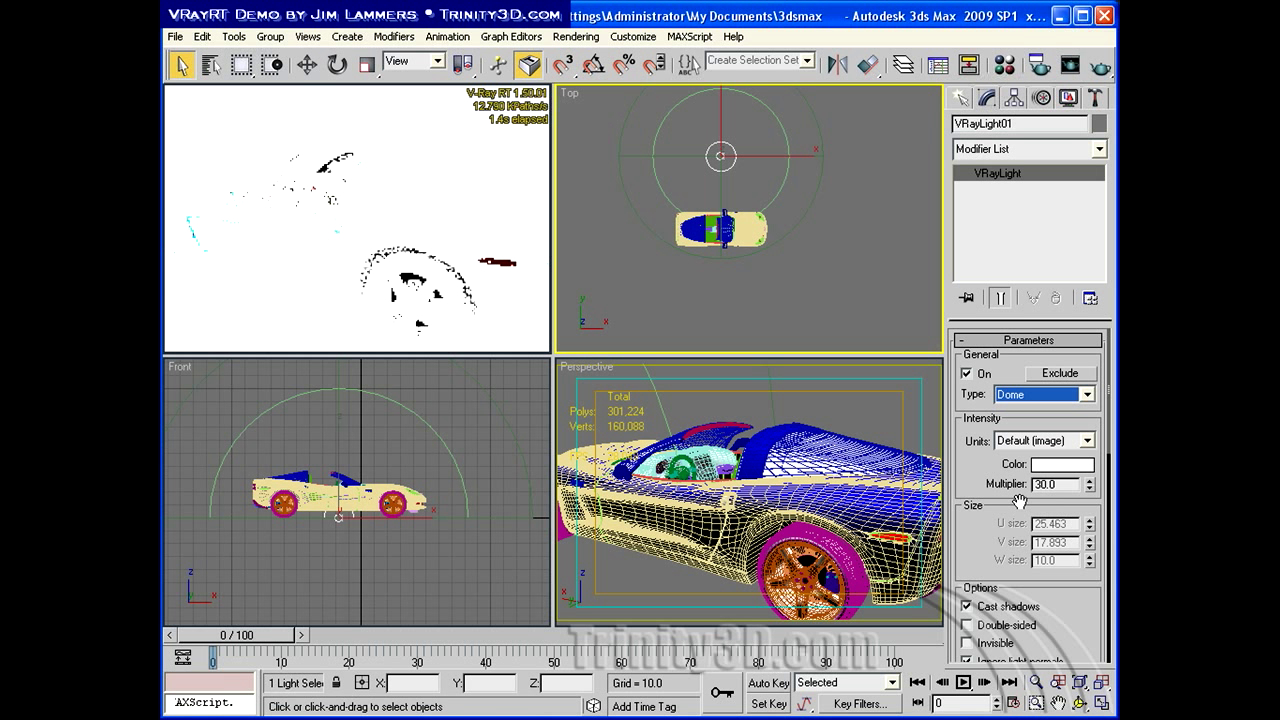
Set the dome light's intensity multiplier to 1.0.
left_click(1055, 484)
left_click_drag(1055, 484, 997, 484)
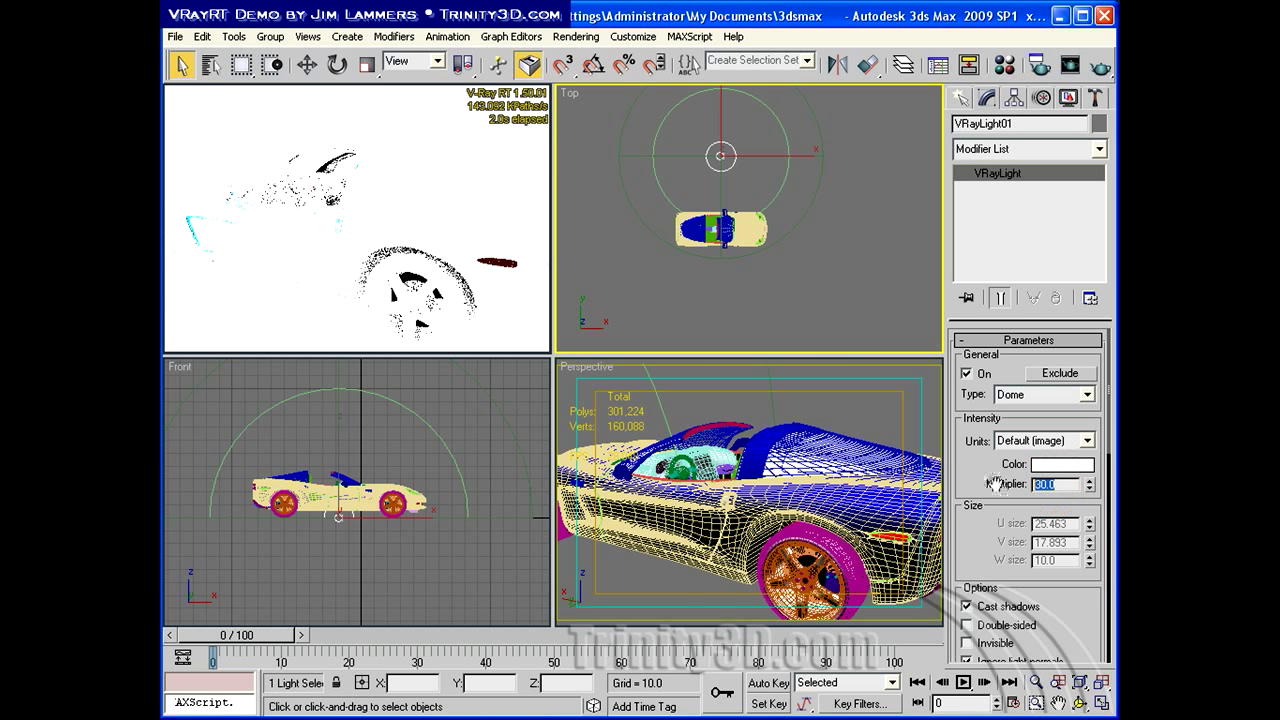
type("1.0")
key("Return")
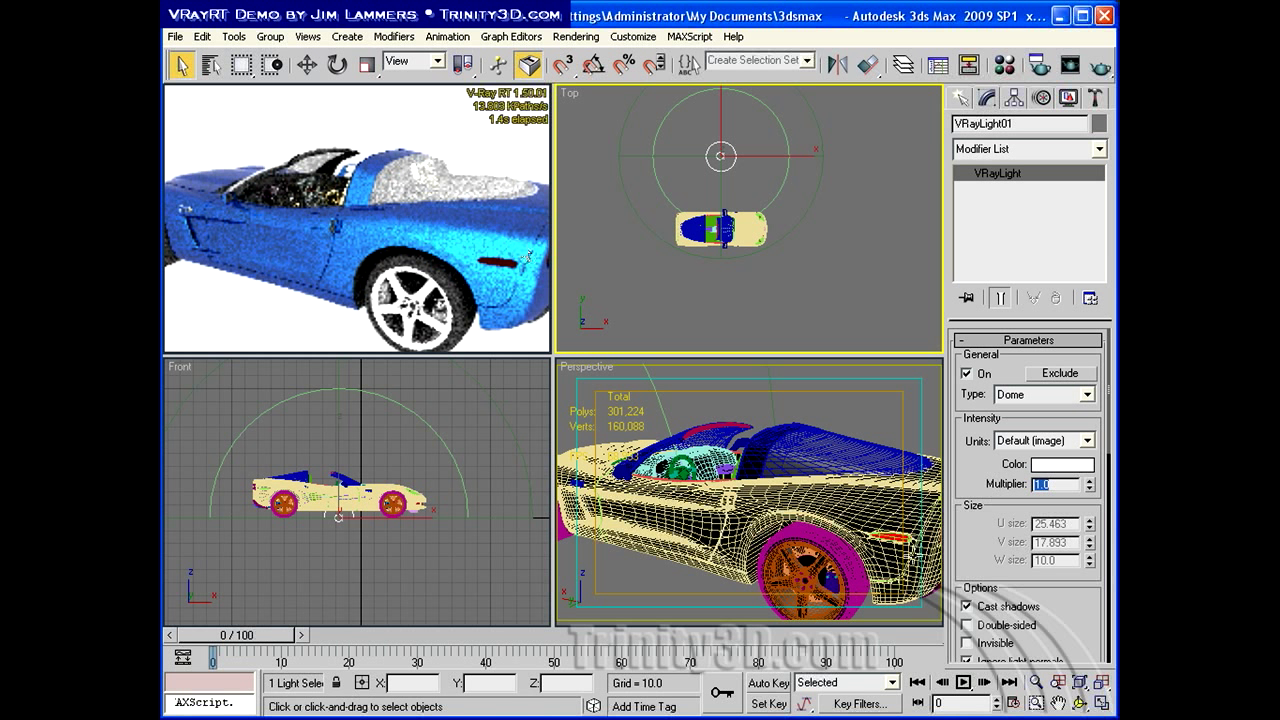
Enable the Spherical (full dome) option for the dome light.
scroll(1079, 380, "down", 5)
scroll(1079, 380, "down", 2)
scroll(1085, 620, "down", 4)
left_click(987, 528)
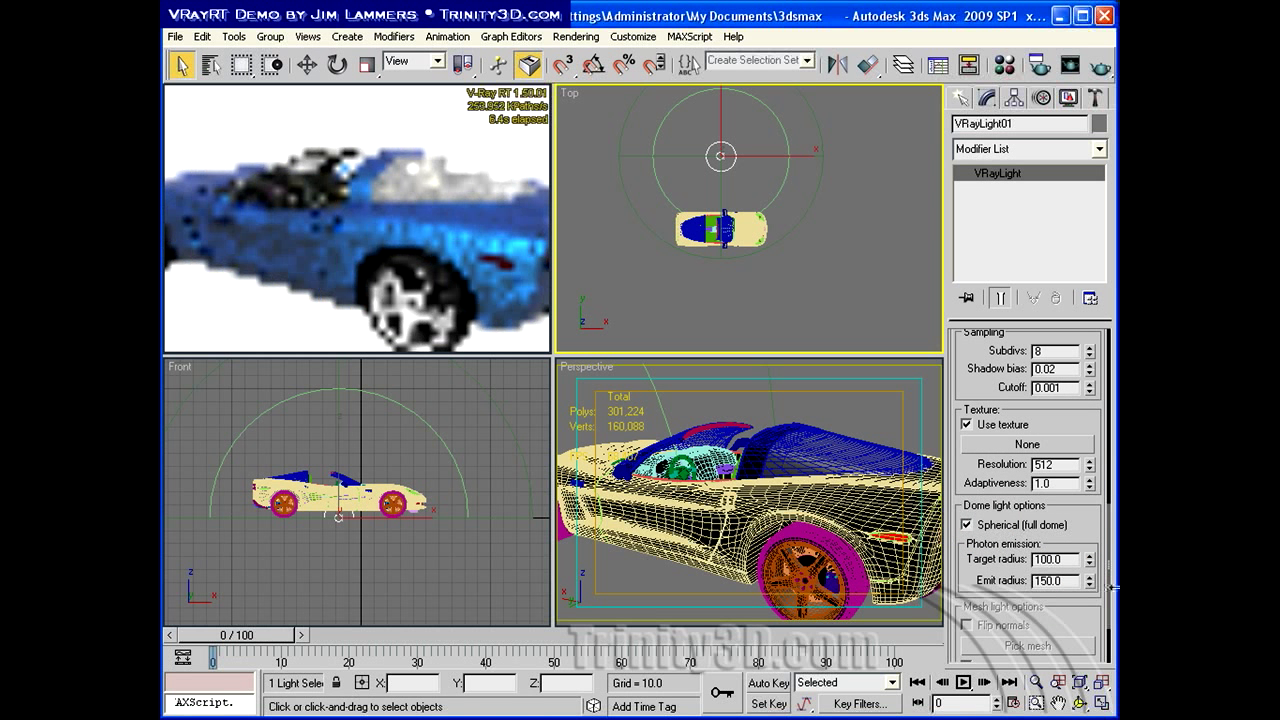
Assign a VRayHDRI map as the dome light's texture.
left_click(1020, 445)
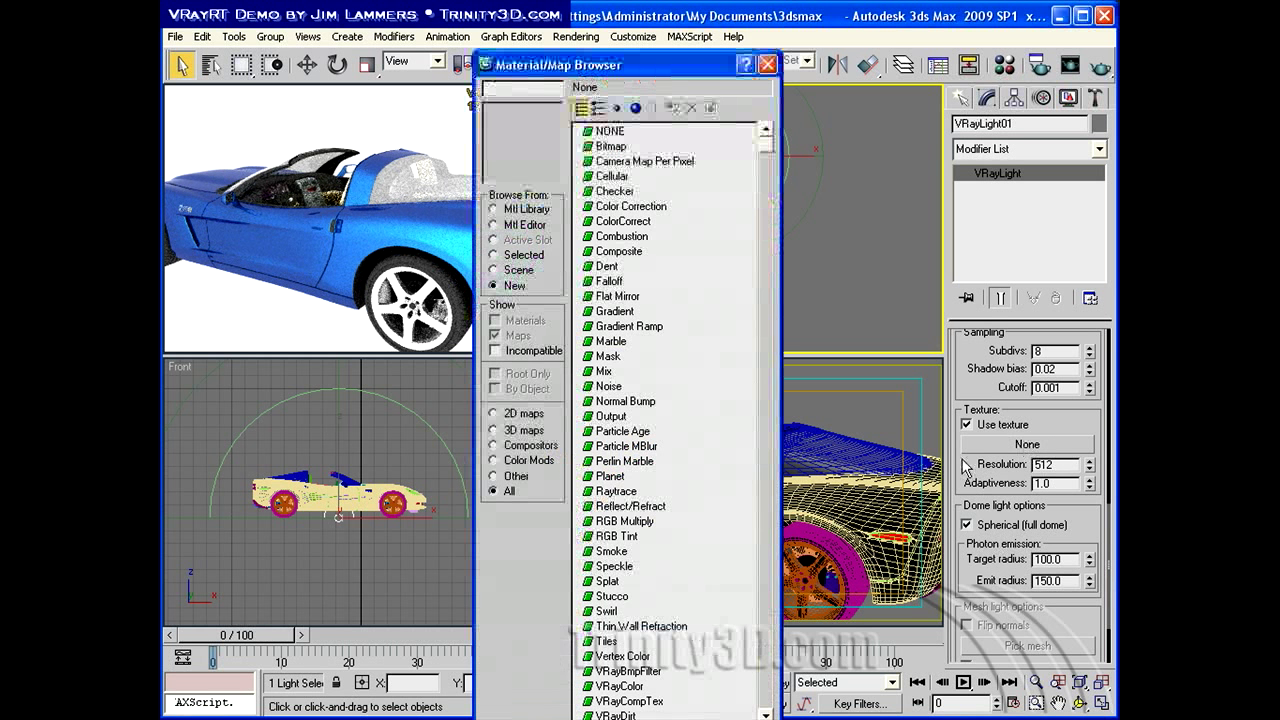
scroll(678, 600, "down", 3)
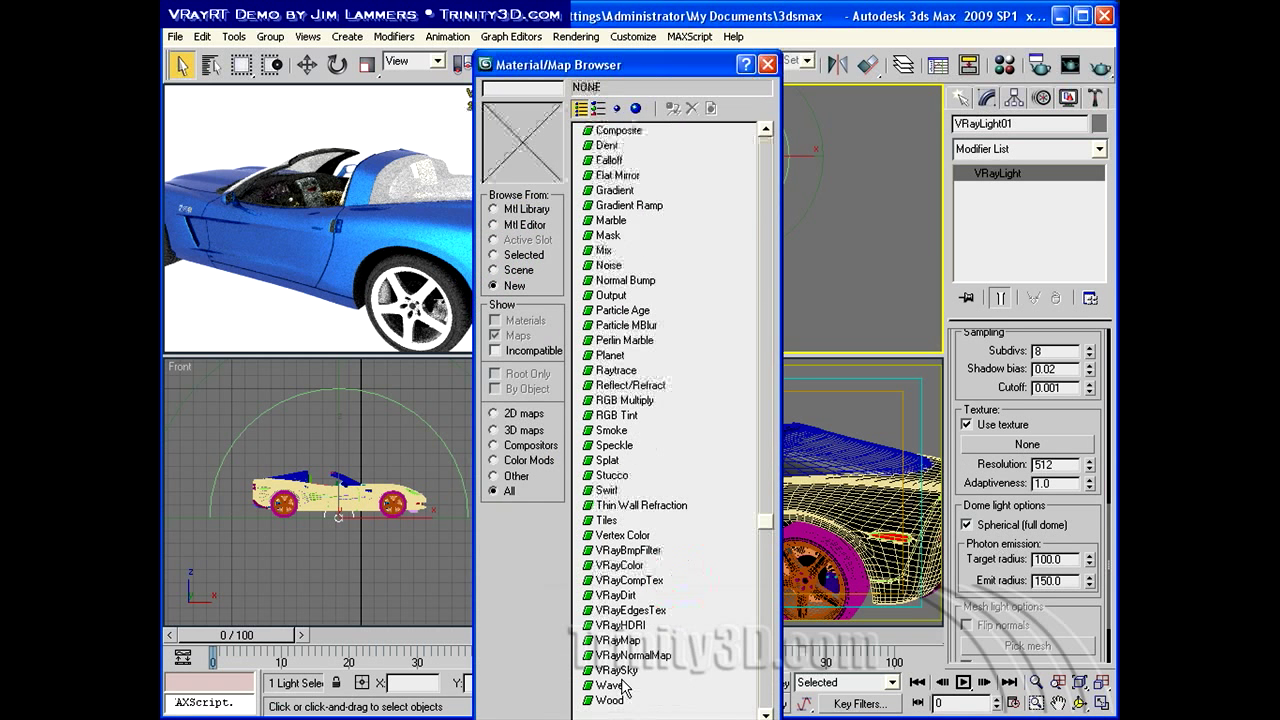
double_click(620, 625)
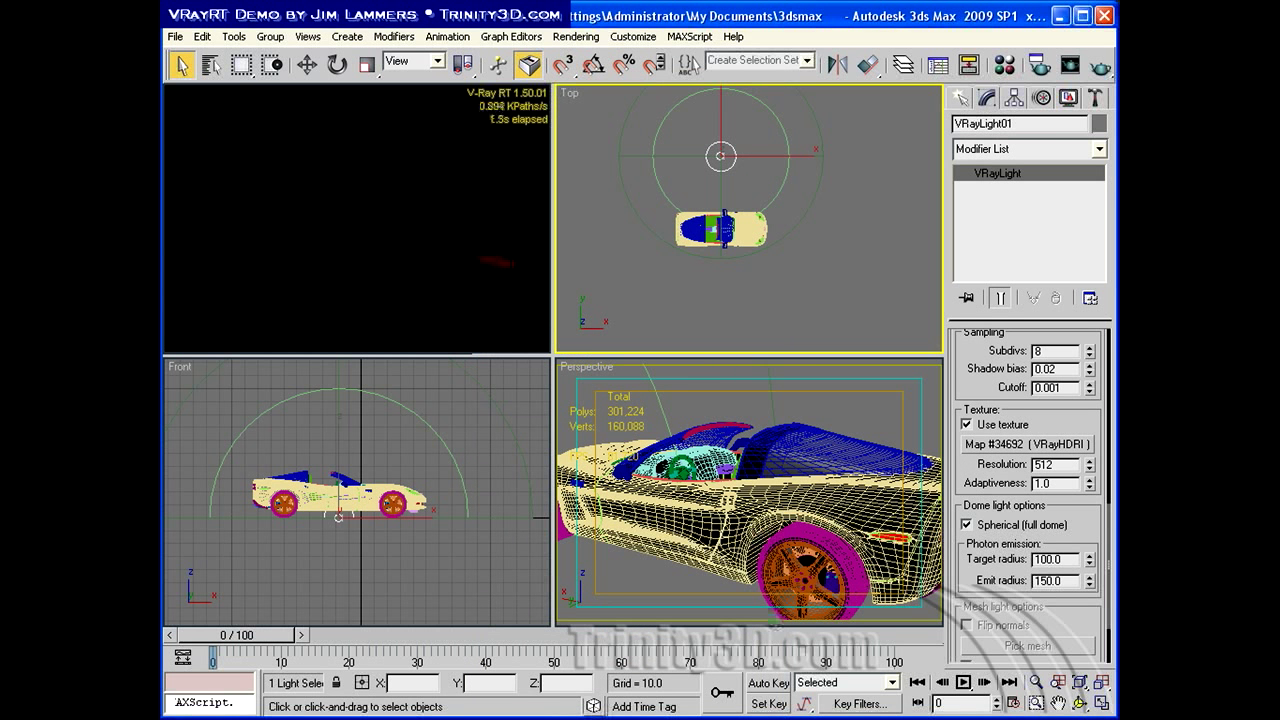
Switch to Internet Explorer and examine the DOSCH HDRI: Car Backgrounds product page, including its sample images and formats.
key("alt+Tab")
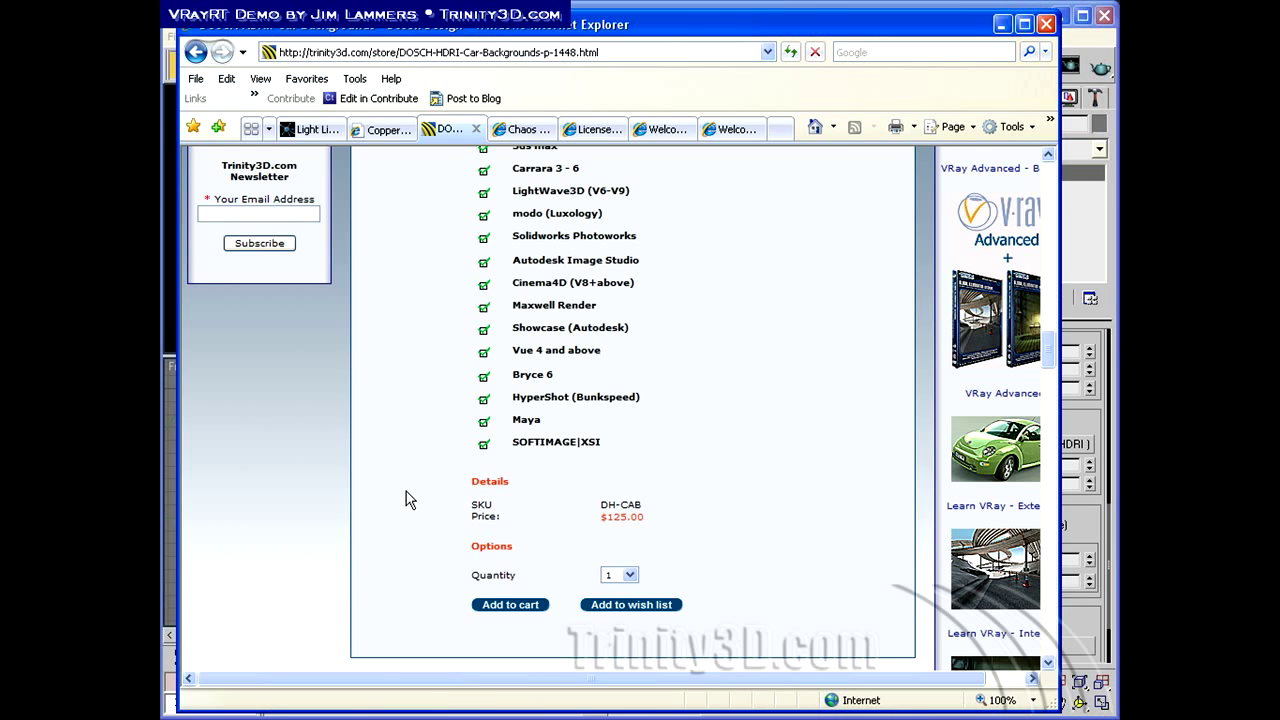
key("BackSpace")
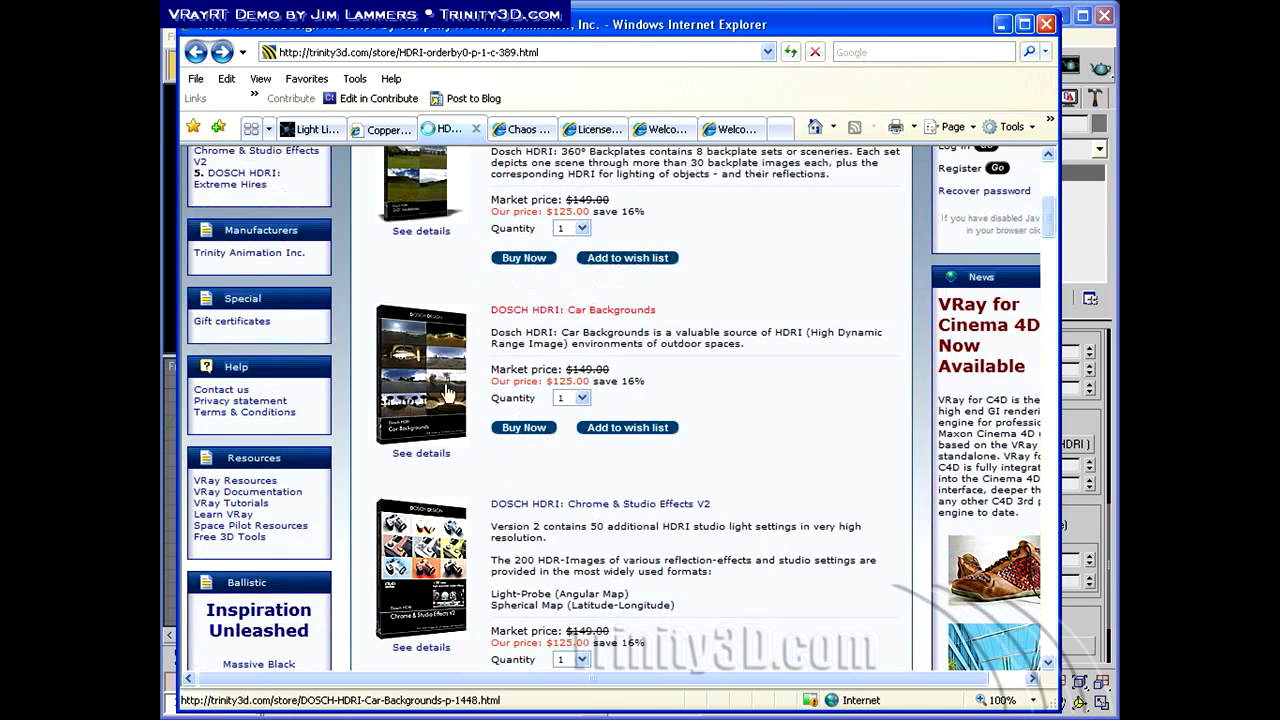
scroll(570, 377, "down", 5)
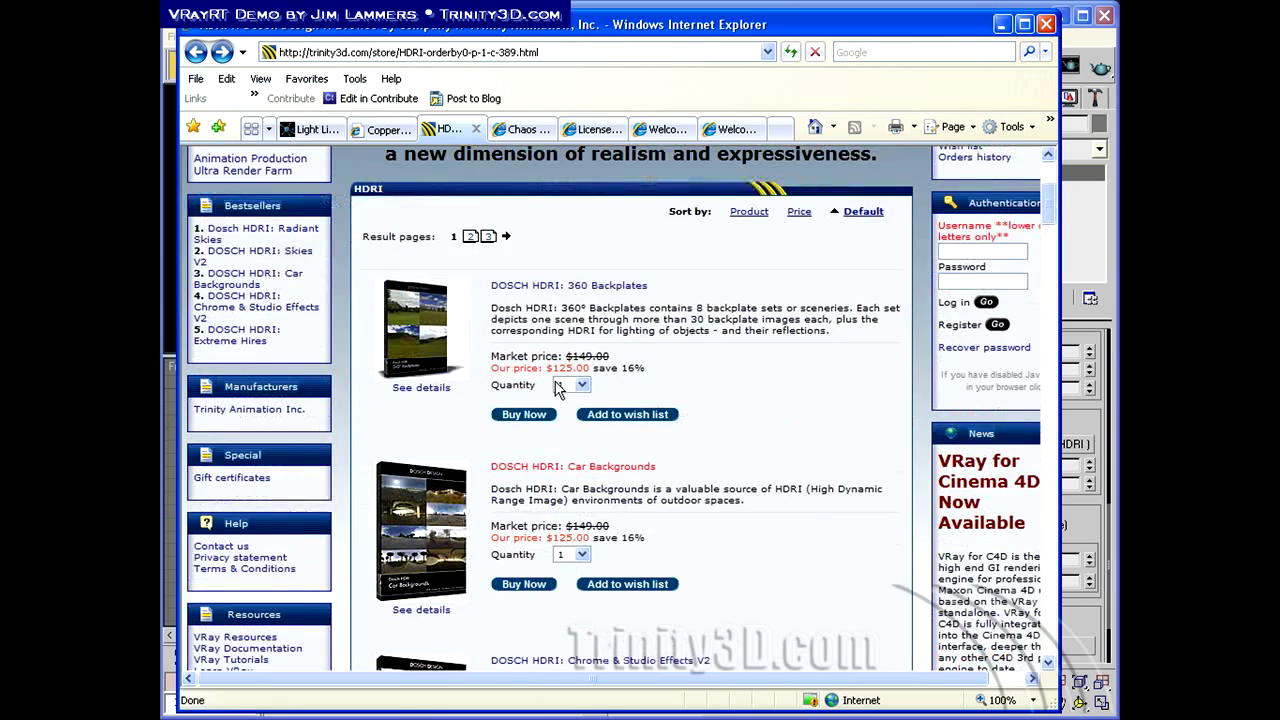
scroll(557, 387, "up", 2)
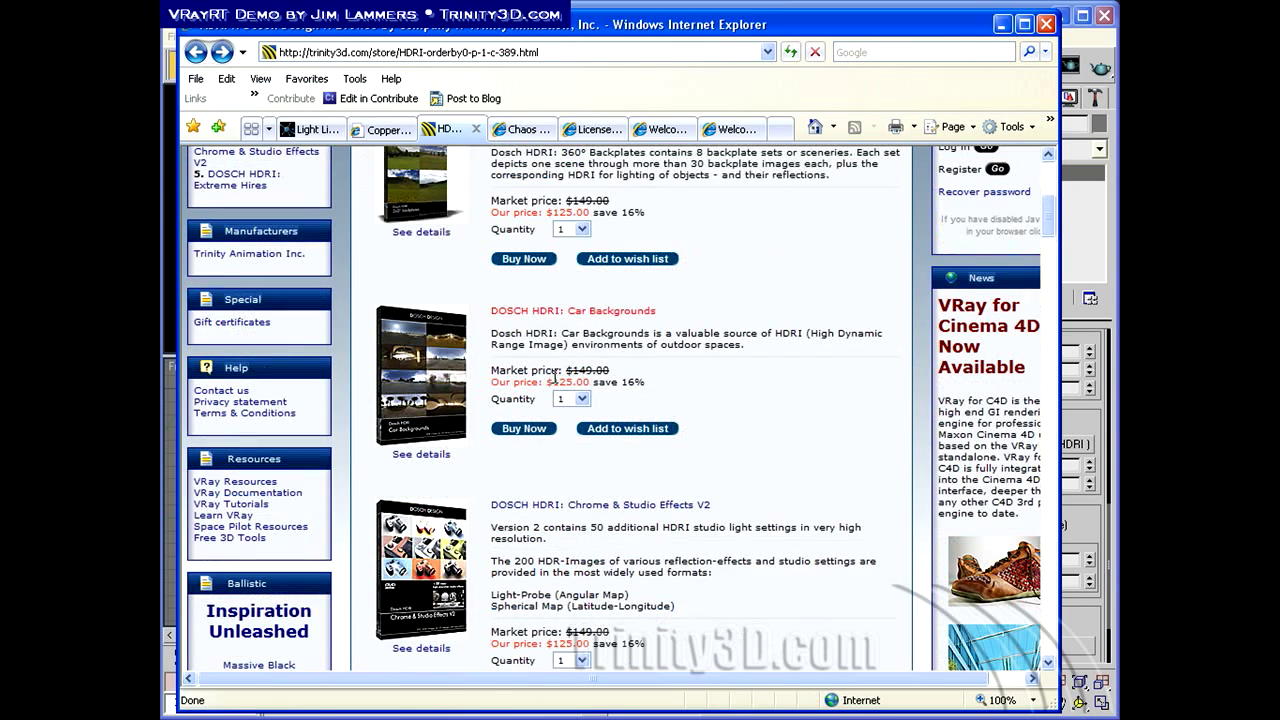
left_click(565, 318)
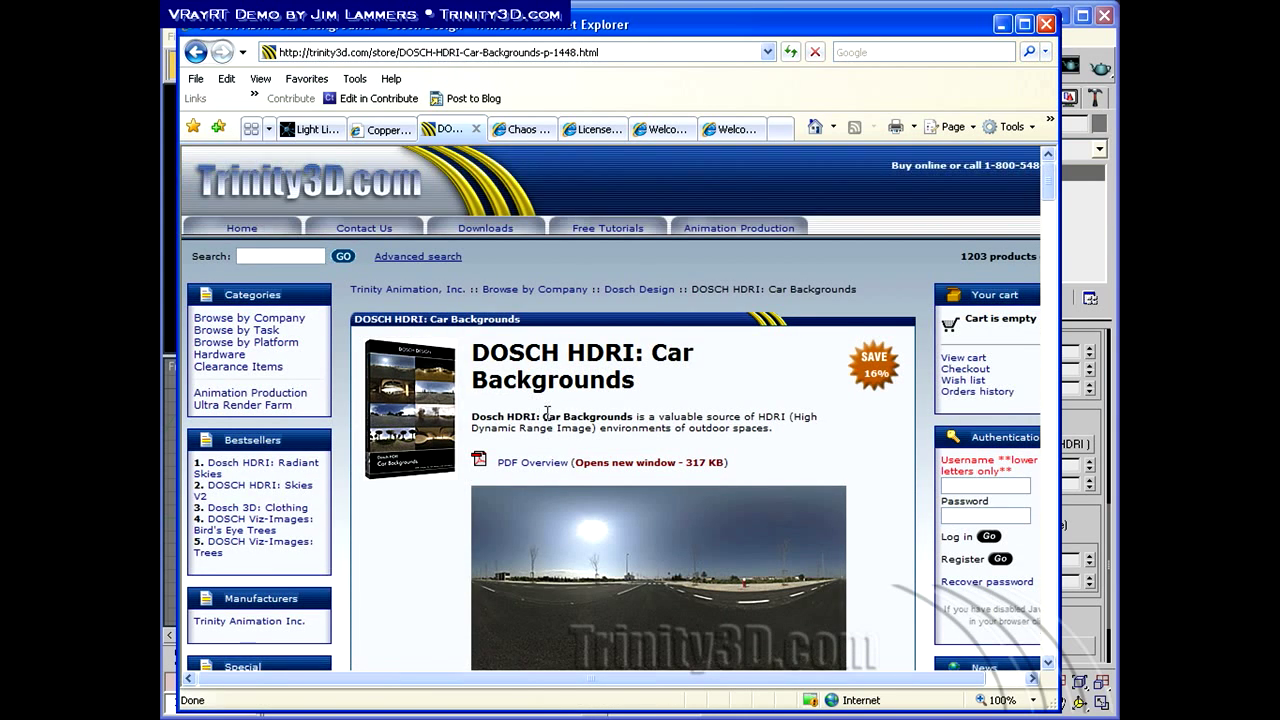
scroll(420, 412, "down", 3)
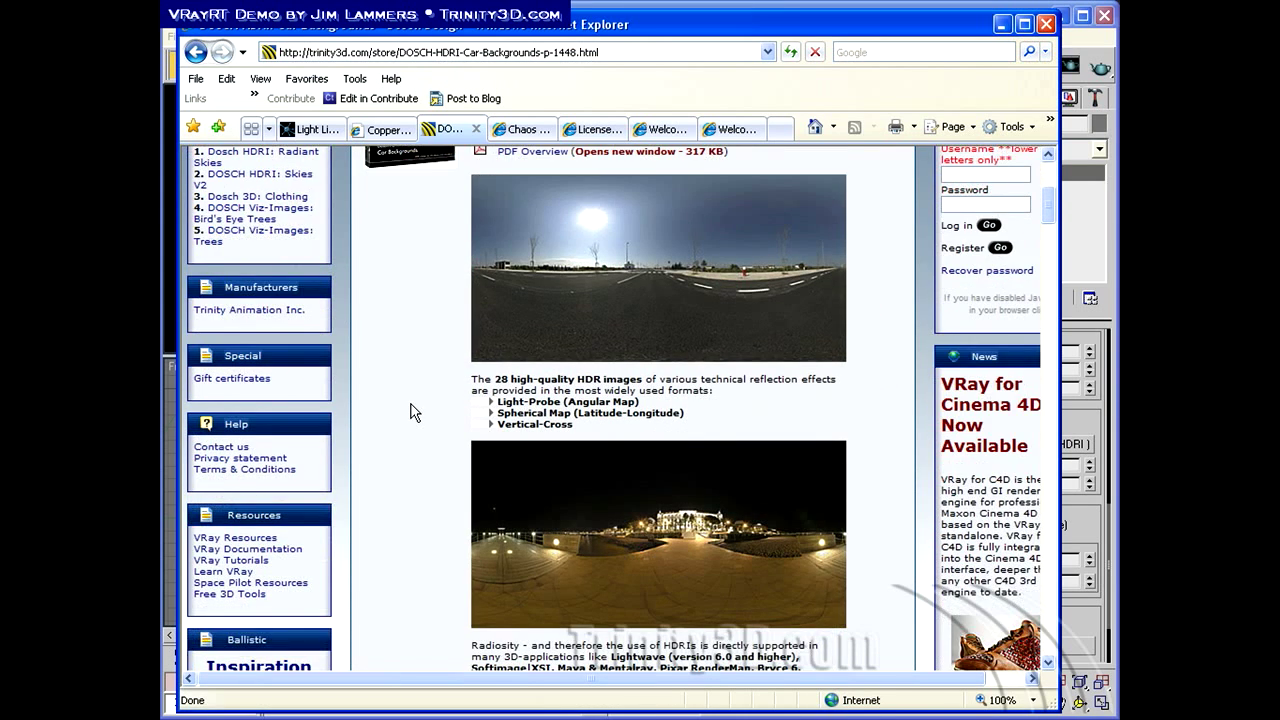
scroll(415, 412, "down", 4)
scroll(415, 412, "down", 15)
scroll(424, 405, "up", 12)
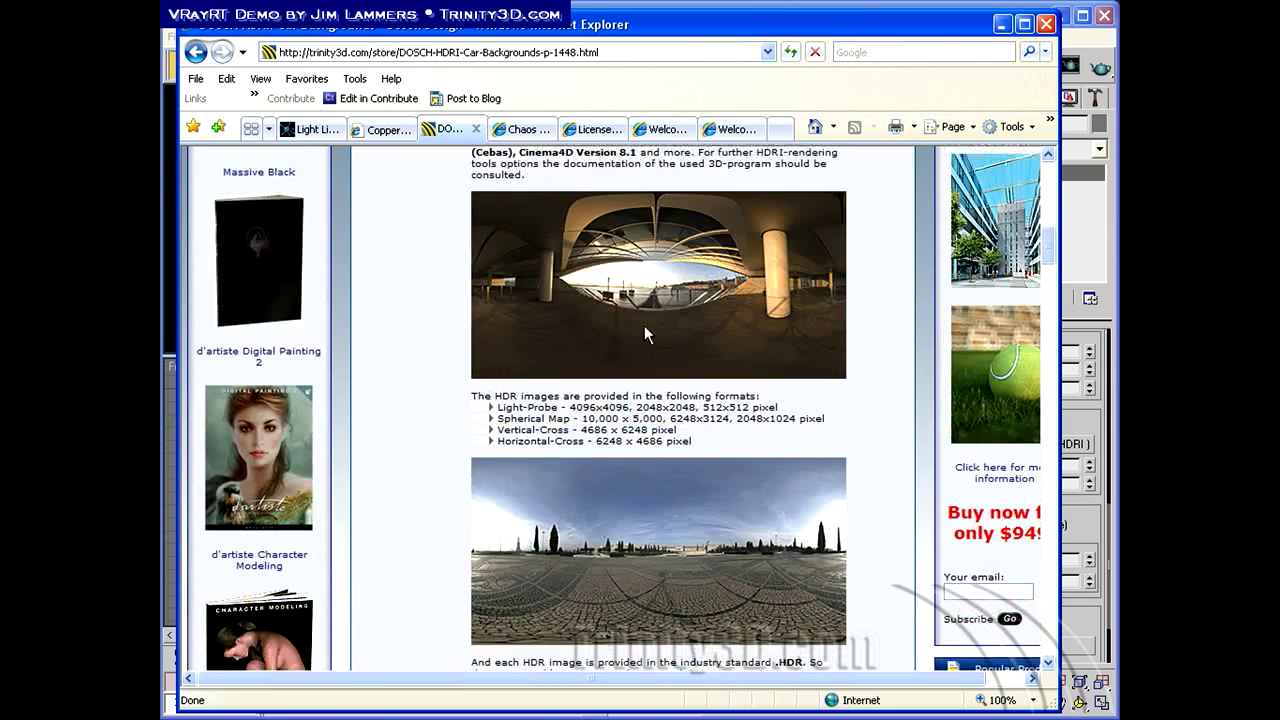
scroll(644, 325, "up", 3)
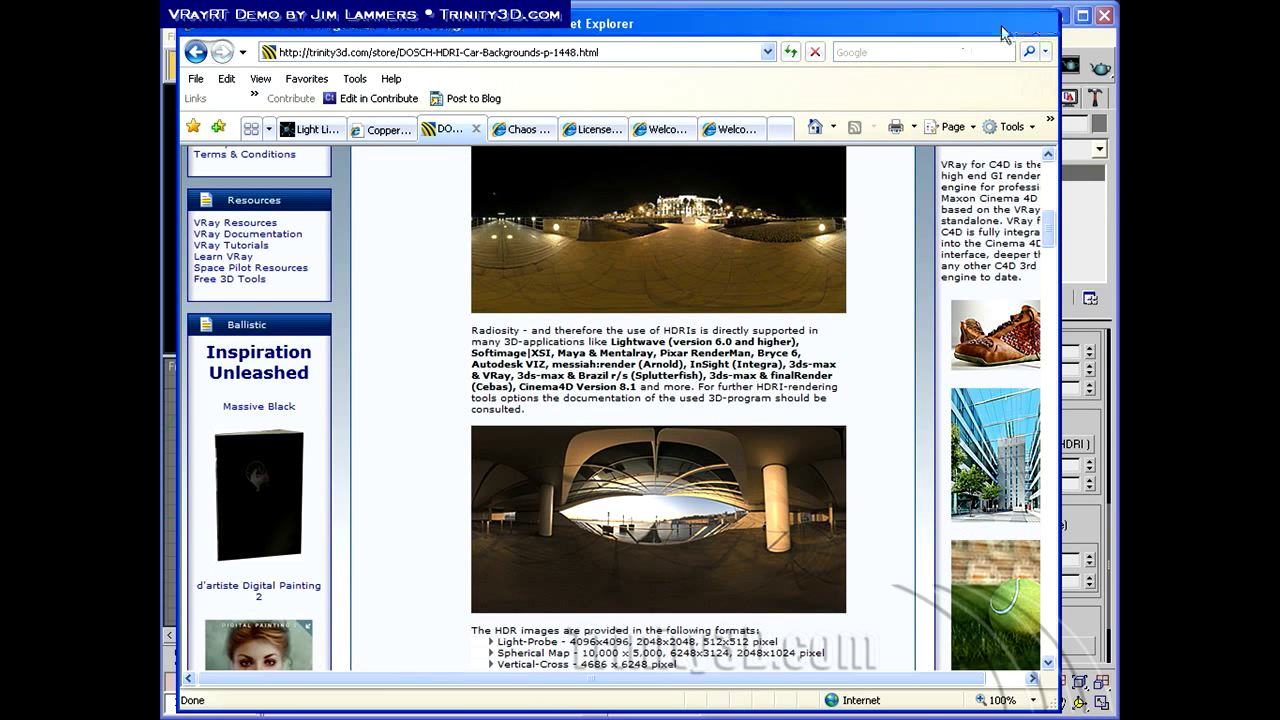
left_click(1001, 23)
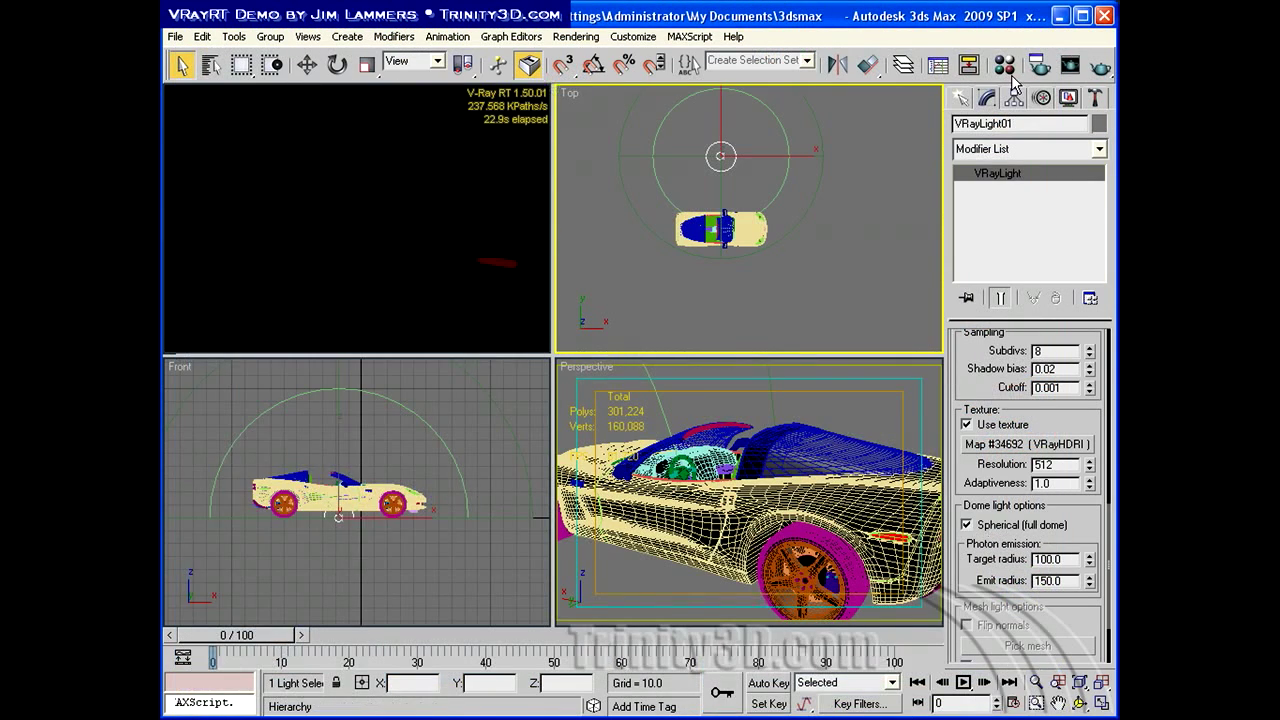
Place the dome light's VRayHDRI texture map in an unused Material Editor slot for editing.
key("m")
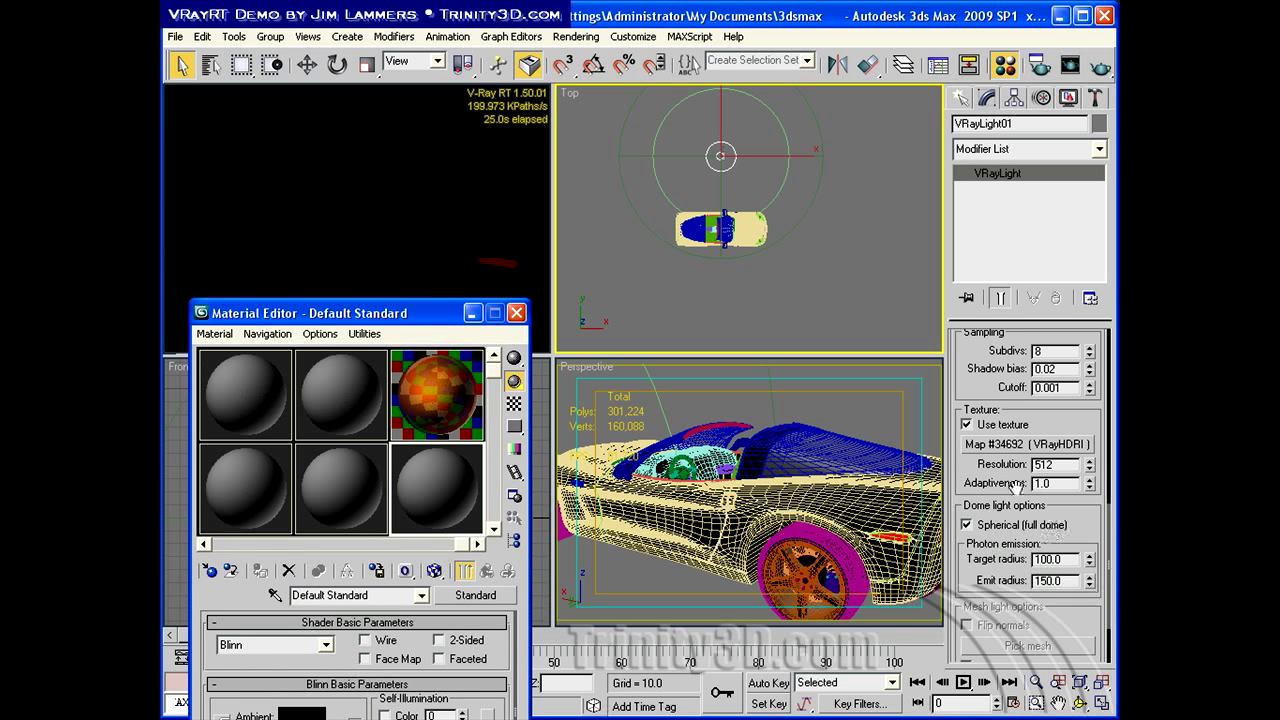
left_click(1005, 444)
left_click_drag(1005, 444, 434, 482)
left_click(318, 671)
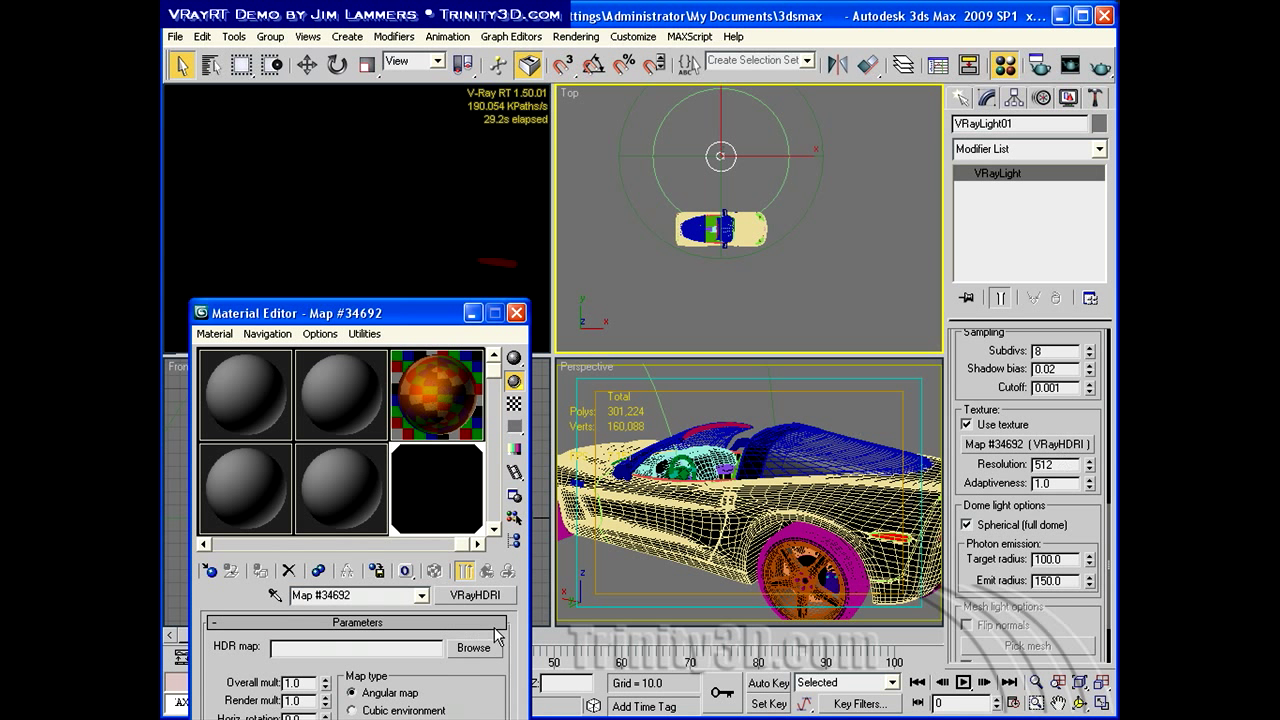
Load an HDR image from the Dosch_HDRI_Car_Backgrounds folder into the VRayHDRI map.
left_click(473, 647)
left_click(555, 93)
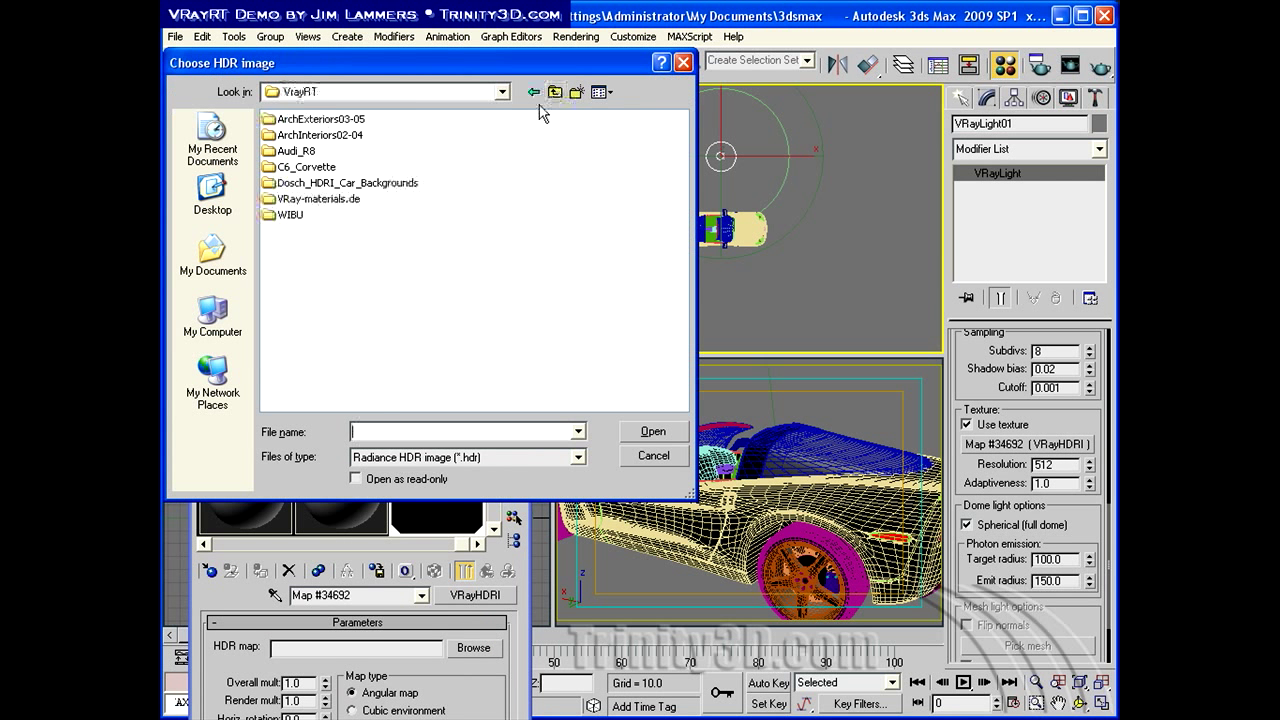
double_click(289, 199)
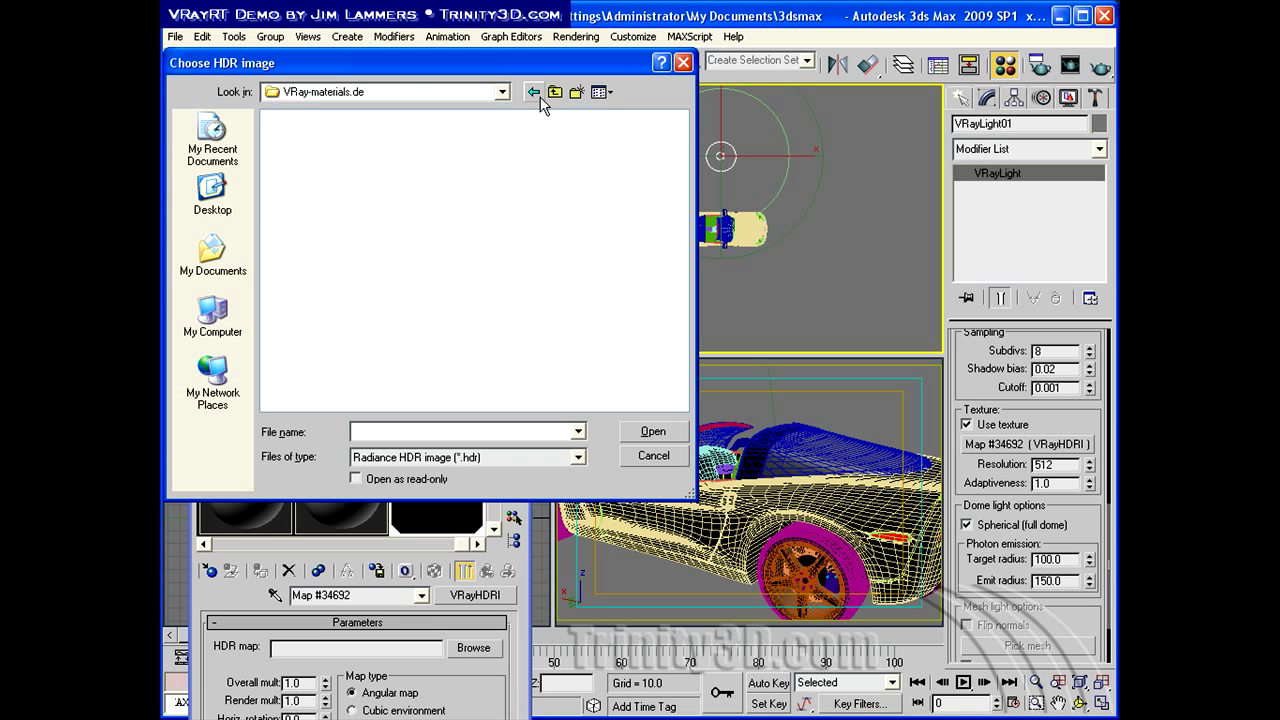
left_click(555, 91)
double_click(360, 183)
double_click(307, 167)
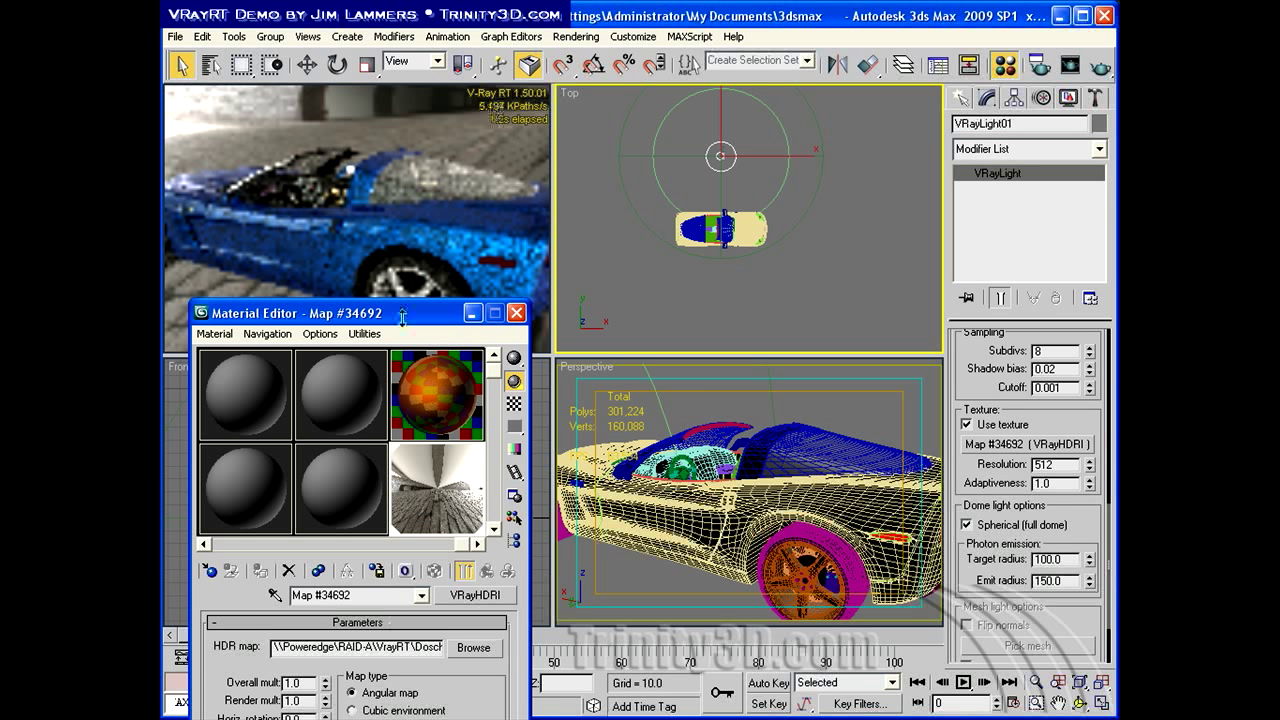
Set the HDRI map type to Spherical environment and keep the Material Editor clear of the render preview.
left_click_drag(405, 312, 630, 144)
left_click(622, 562)
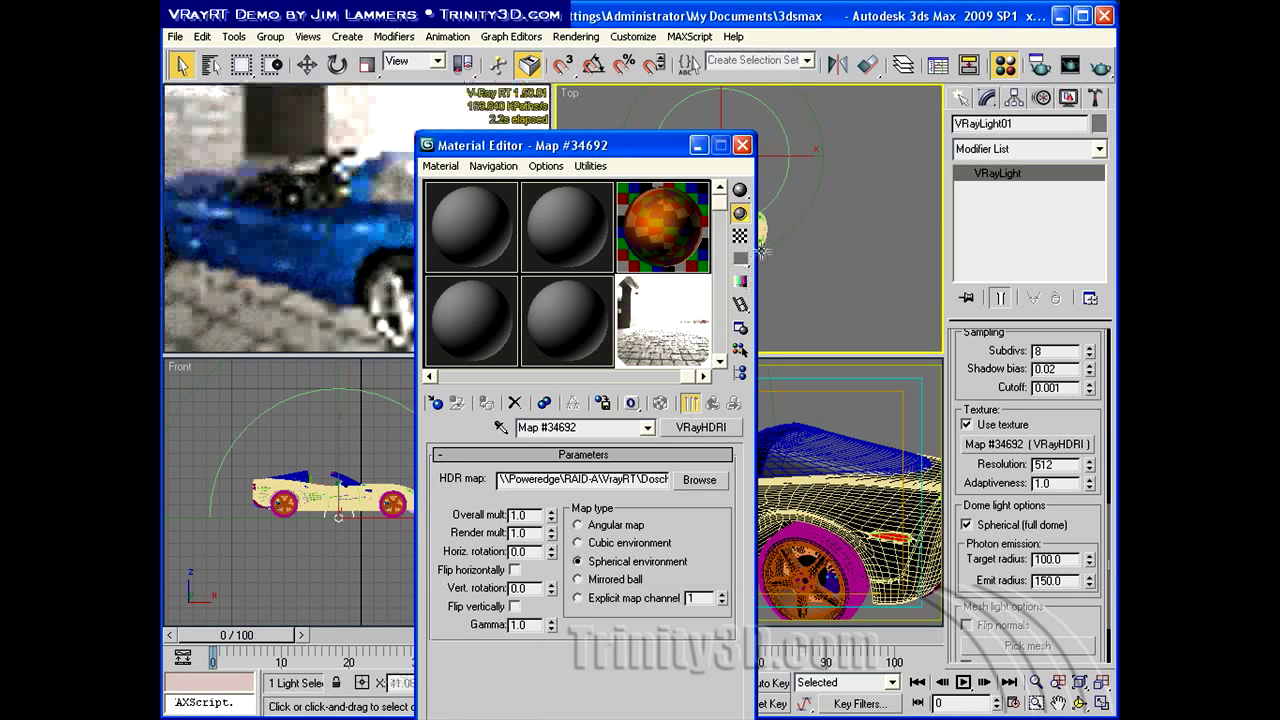
left_click_drag(553, 148, 718, 149)
Examine the V-Ray RT distributed rendering server list in the ActiveShade render setup without changing it.
key("F10")
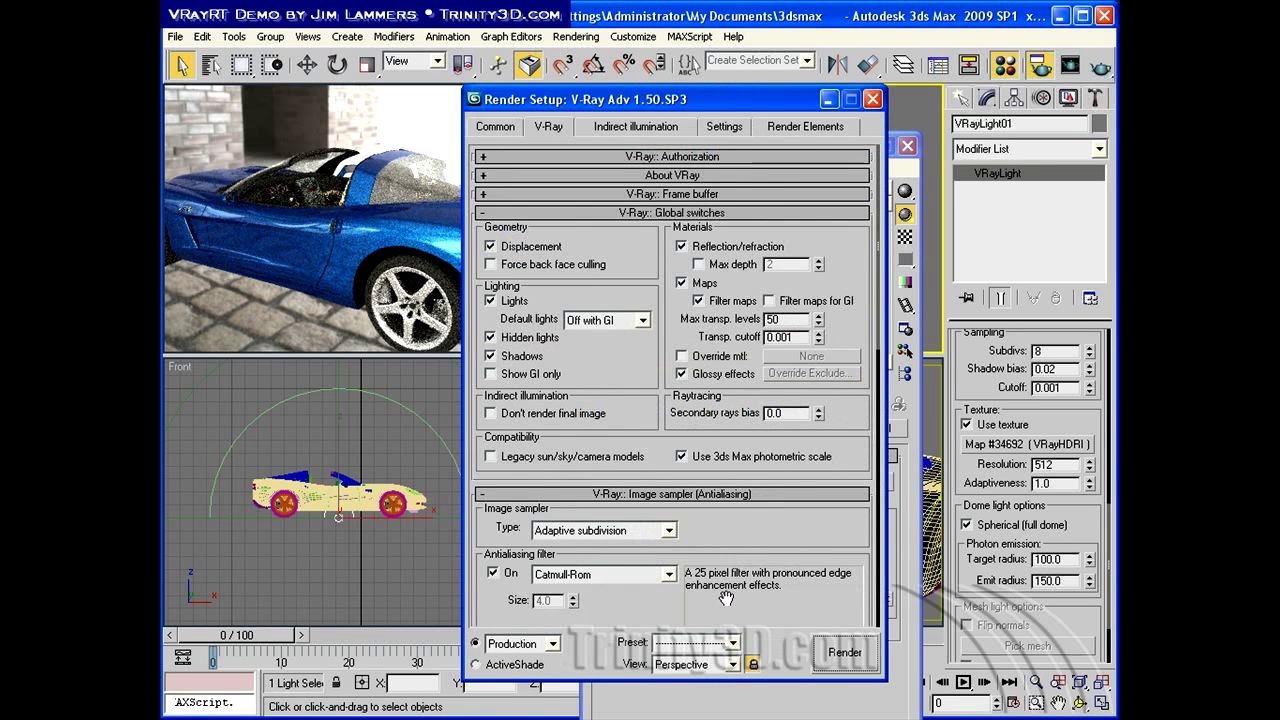
left_click(476, 664)
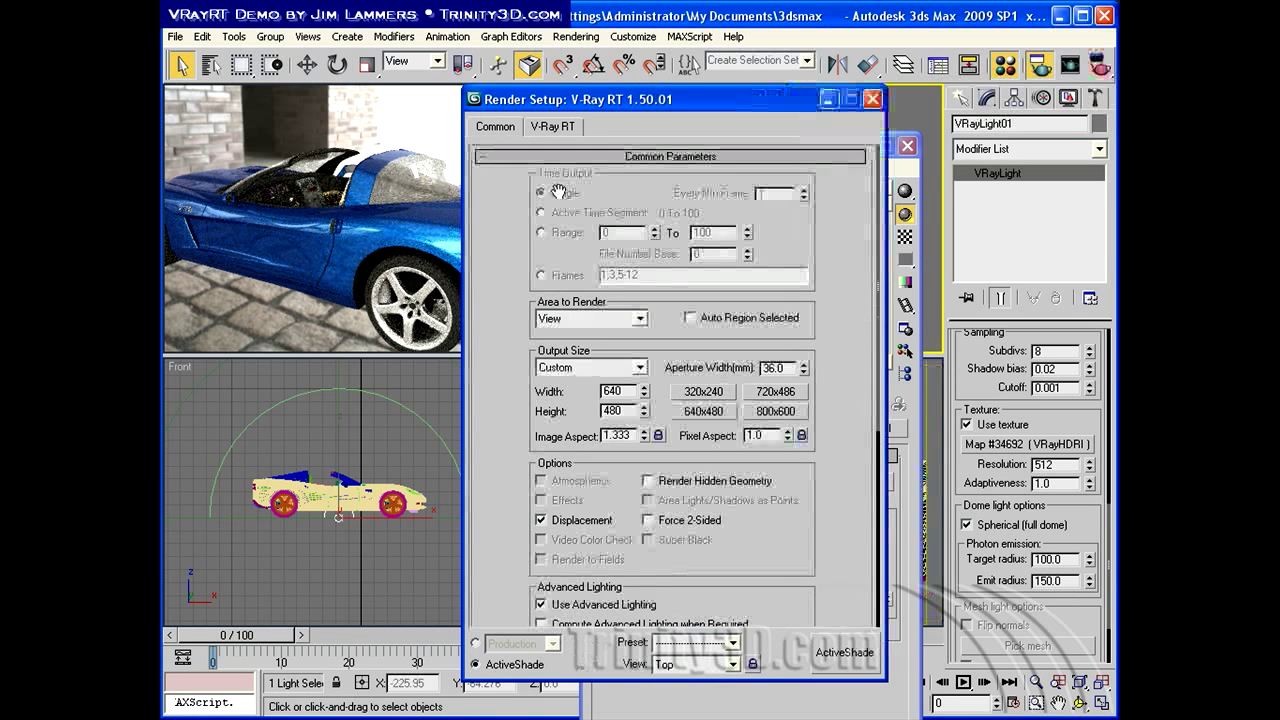
left_click(552, 126)
left_click(559, 290)
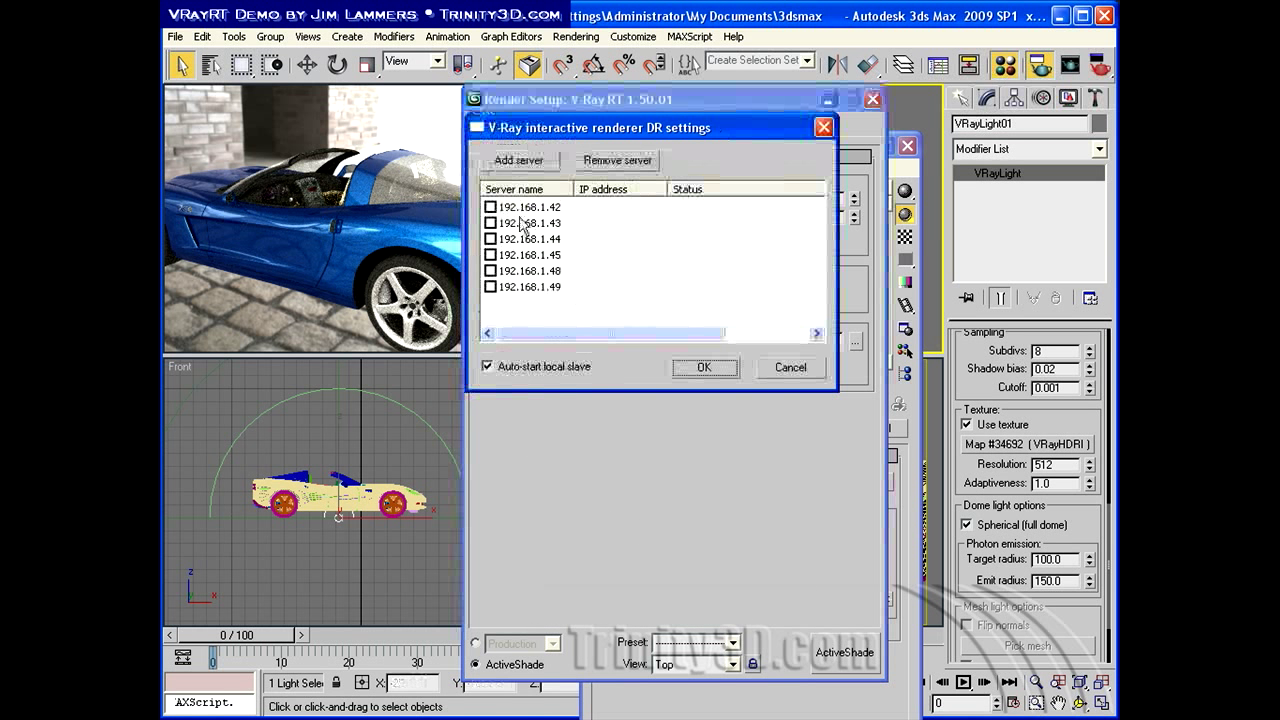
left_click(791, 368)
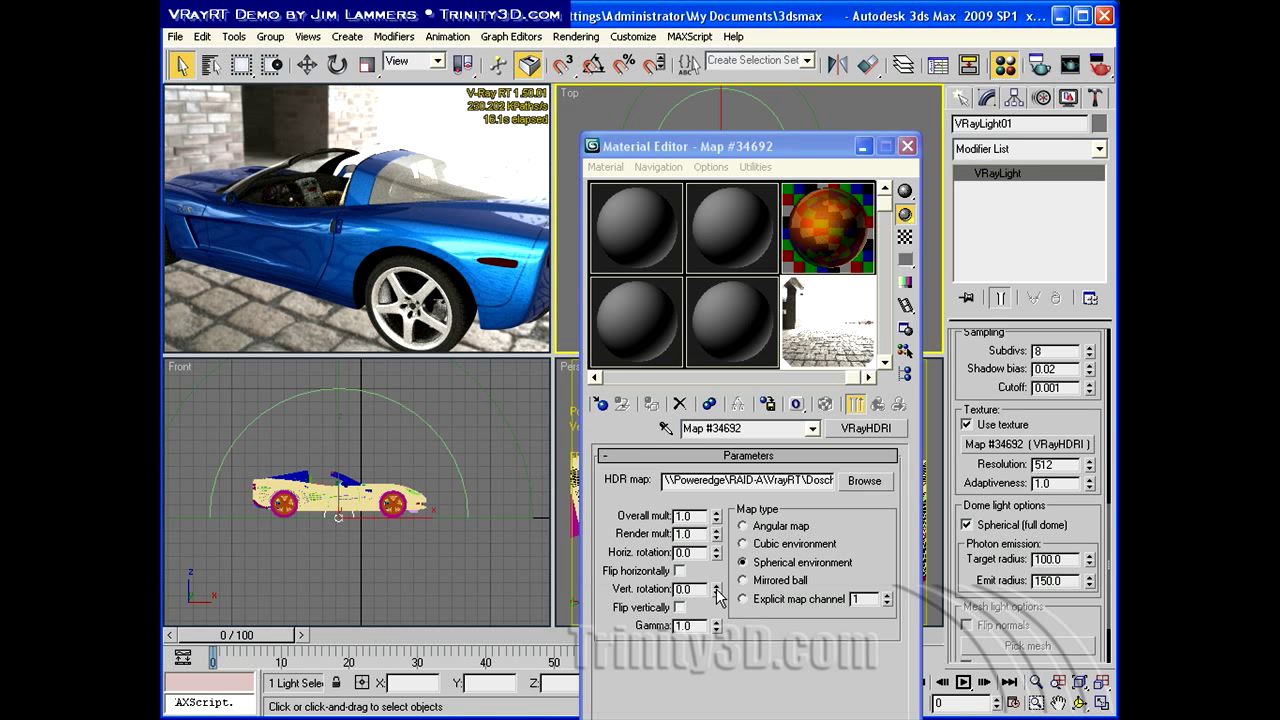
Set the HDRI map's horizontal rotation to 113.0 to choose the backdrop behind the car, and dismiss the Material Editor.
left_click_drag(714, 556, 714, 512)
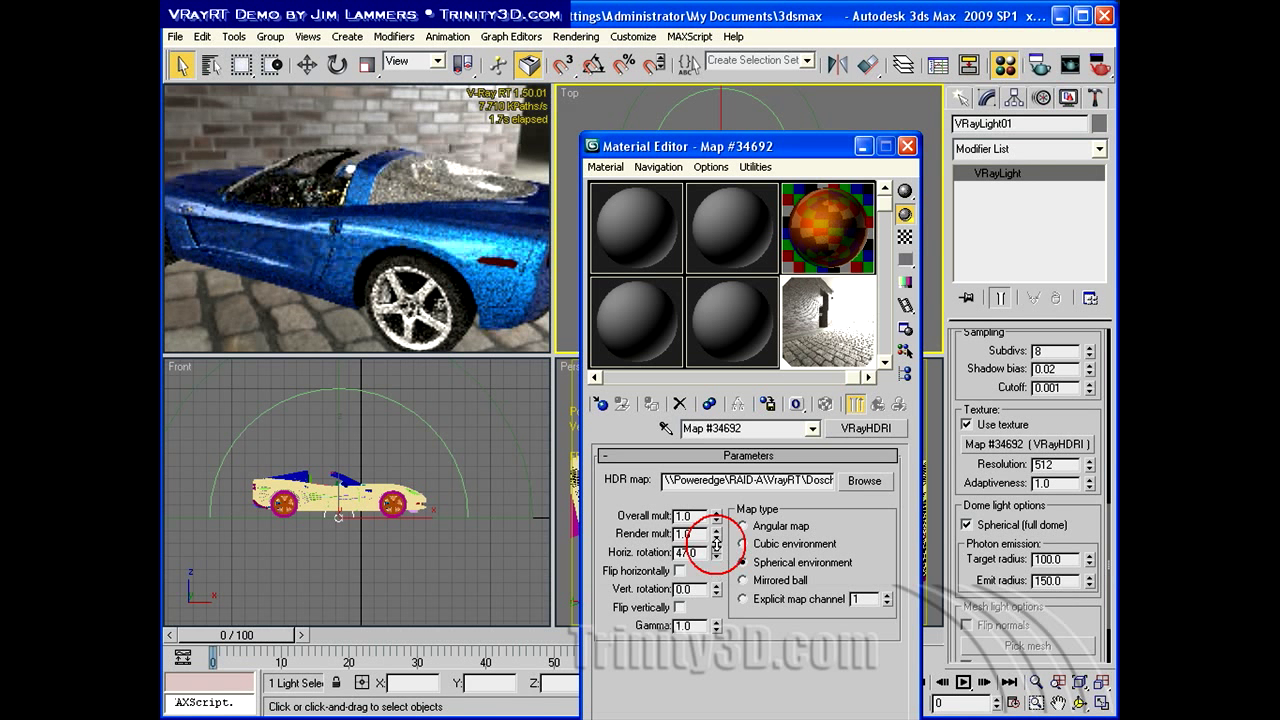
left_click_drag(716, 556, 716, 490)
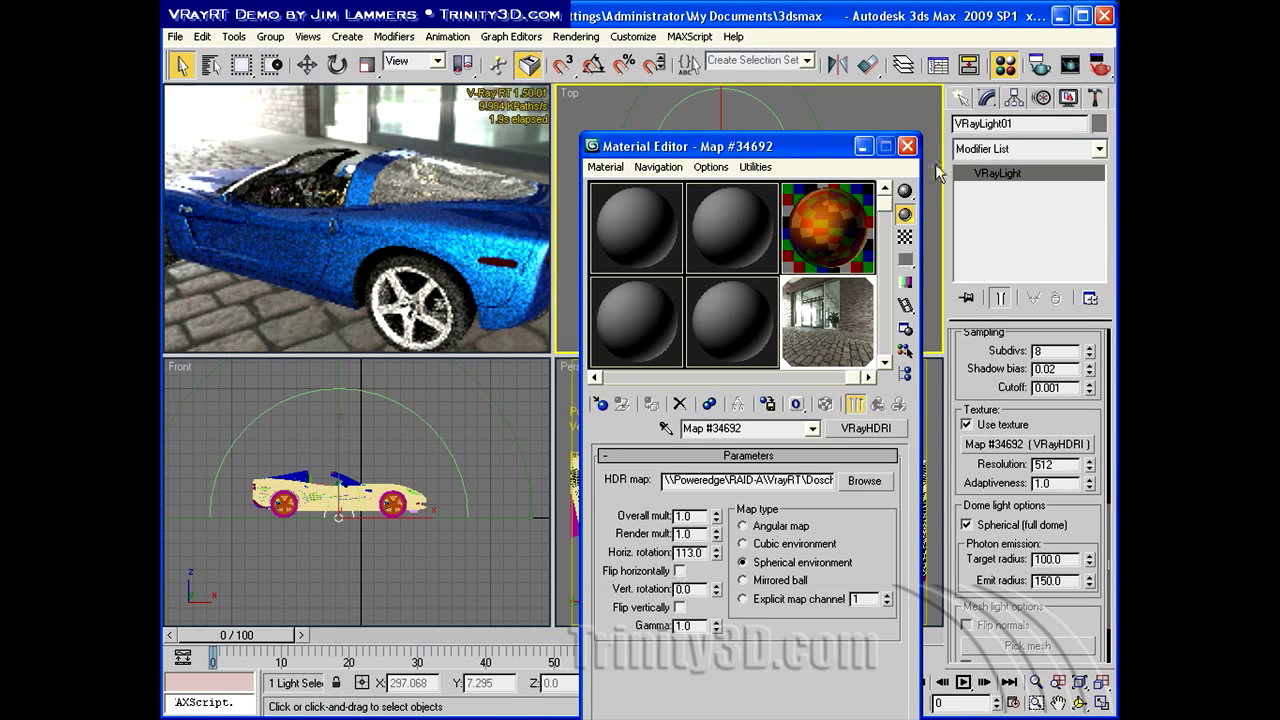
left_click(866, 150)
Create a ground plane about 103 long by 398 wide beneath the car in the Top view.
left_click(960, 97)
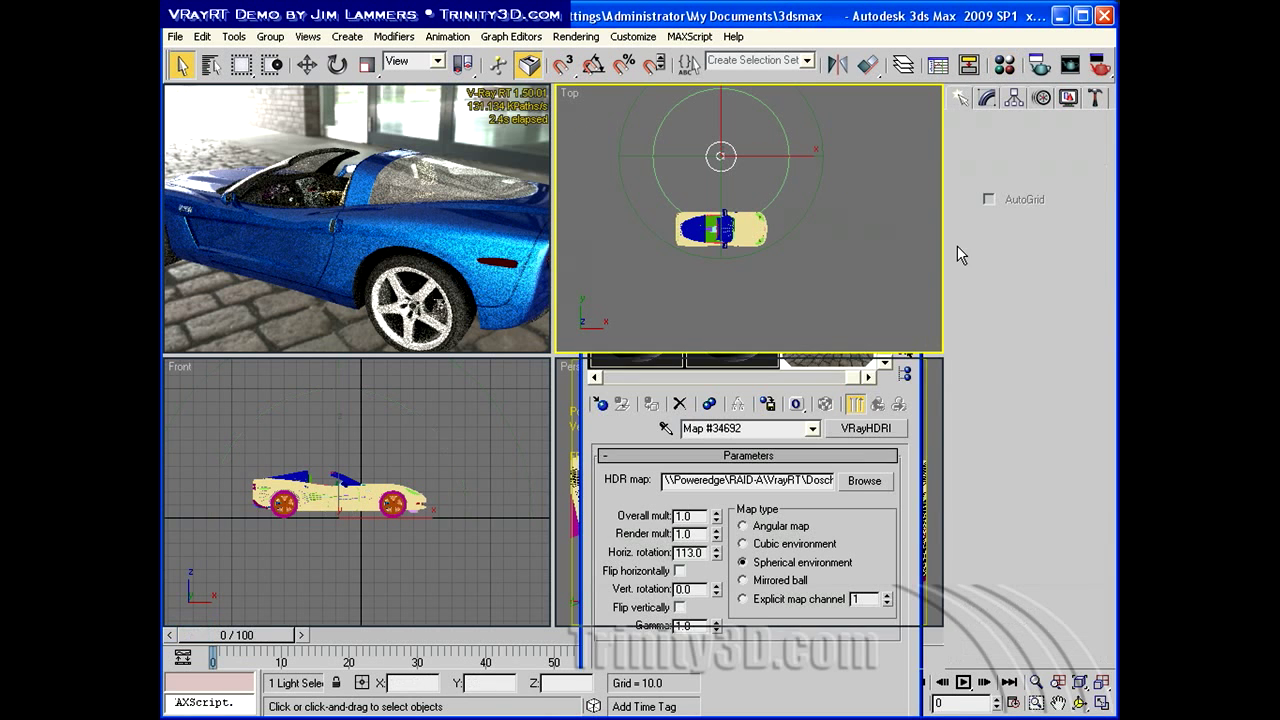
left_click(966, 128)
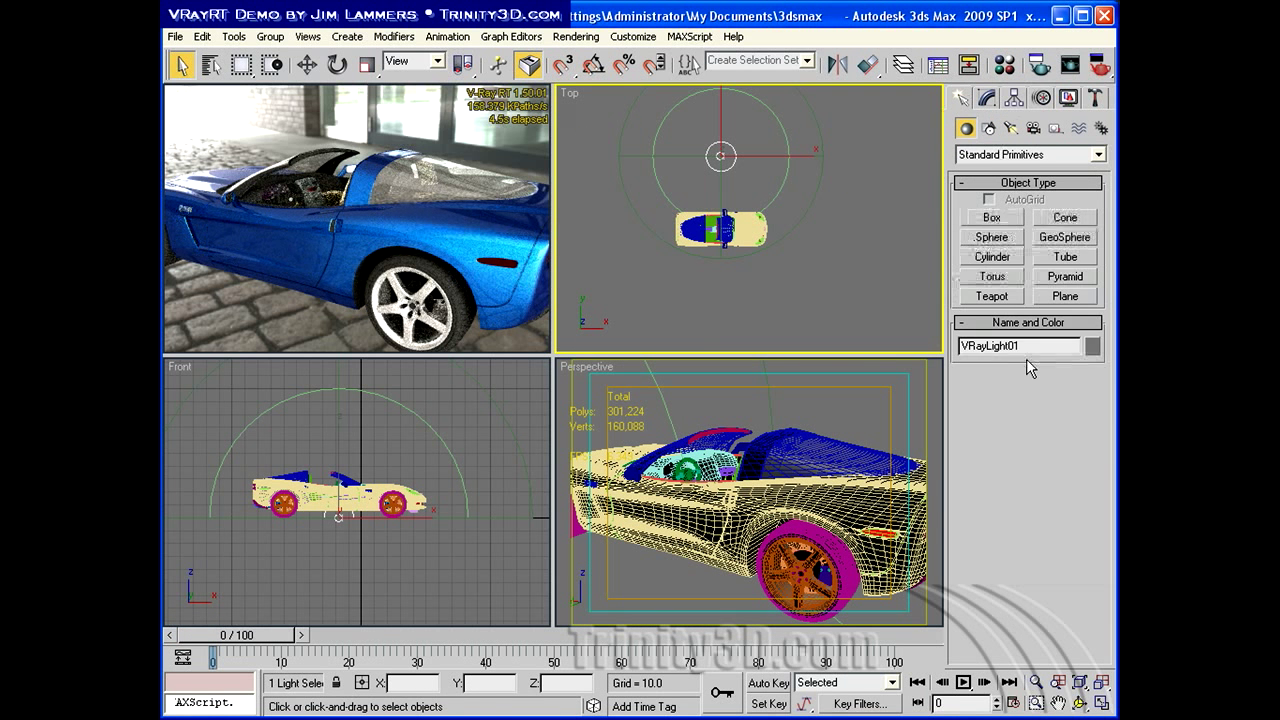
left_click(1065, 296)
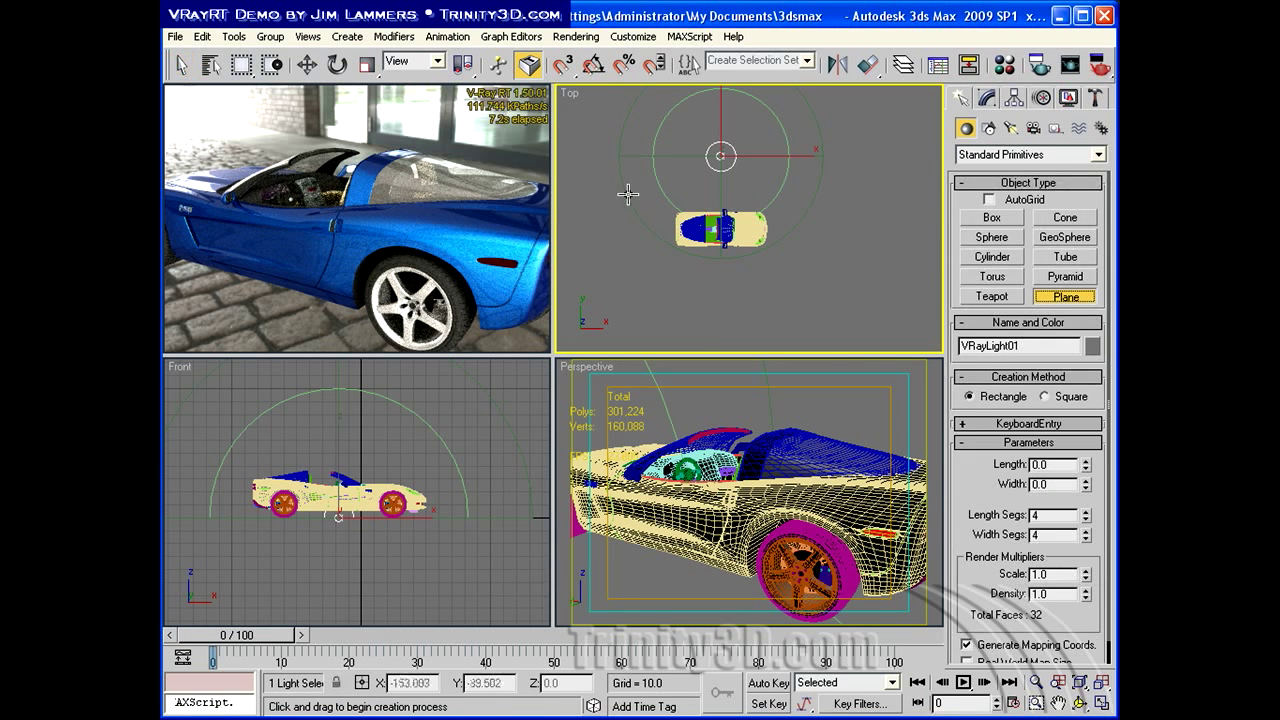
left_click_drag(627, 192, 898, 263)
Set up a VRayMtl in an unused material slot with a near-white diffuse color of value 234.
left_click(1005, 64)
left_click(769, 302)
left_click(850, 436)
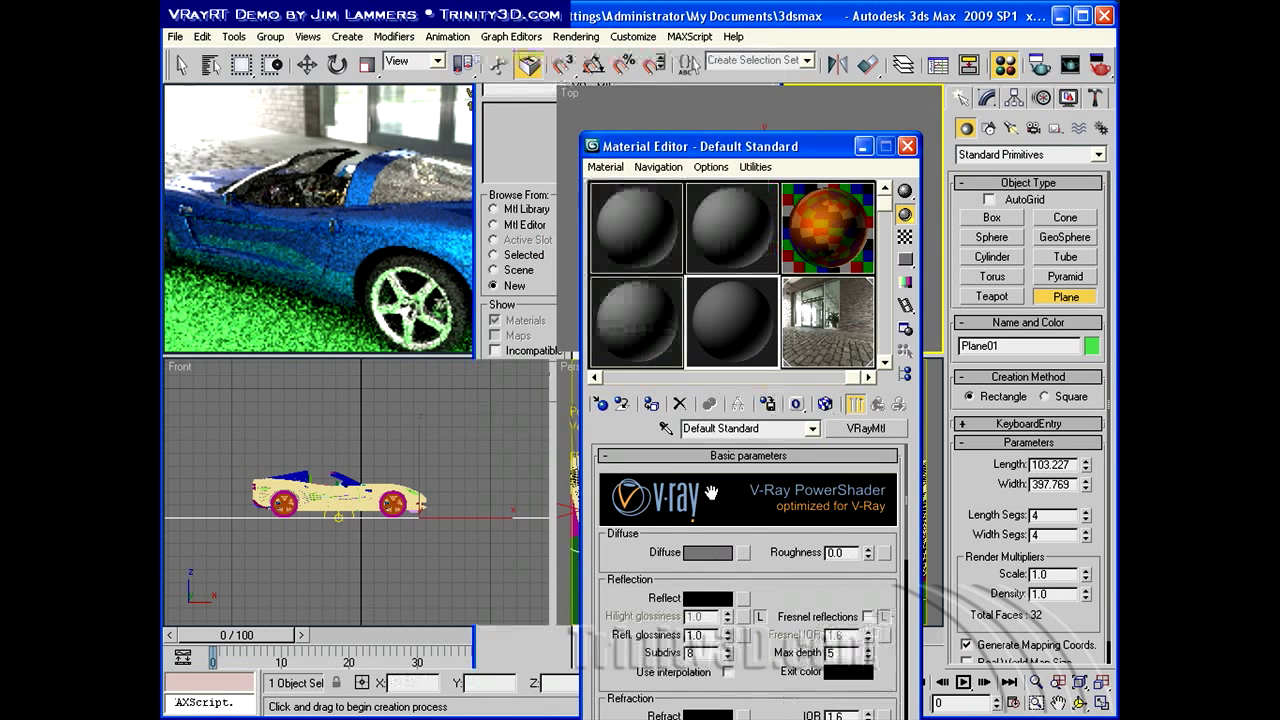
left_click(711, 549)
left_click(596, 535)
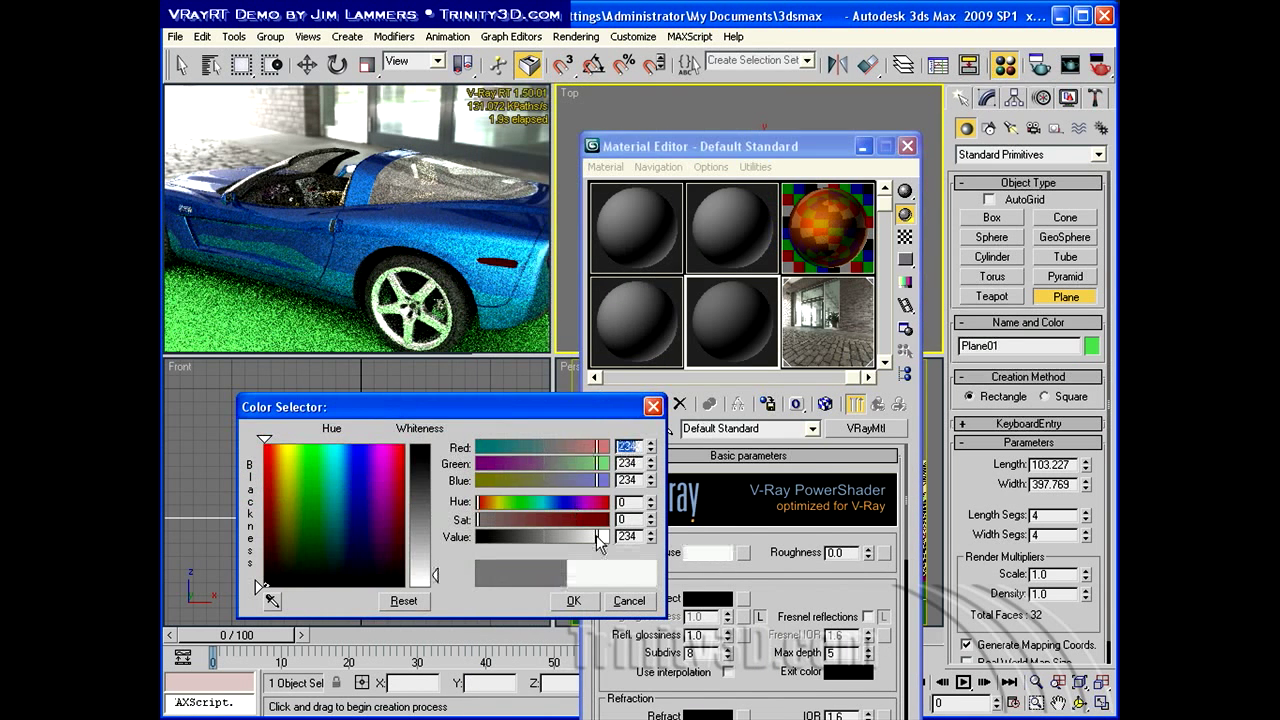
left_click(571, 600)
Rename the near-white material "ground" and assign it to the ground plane.
left_click(651, 403)
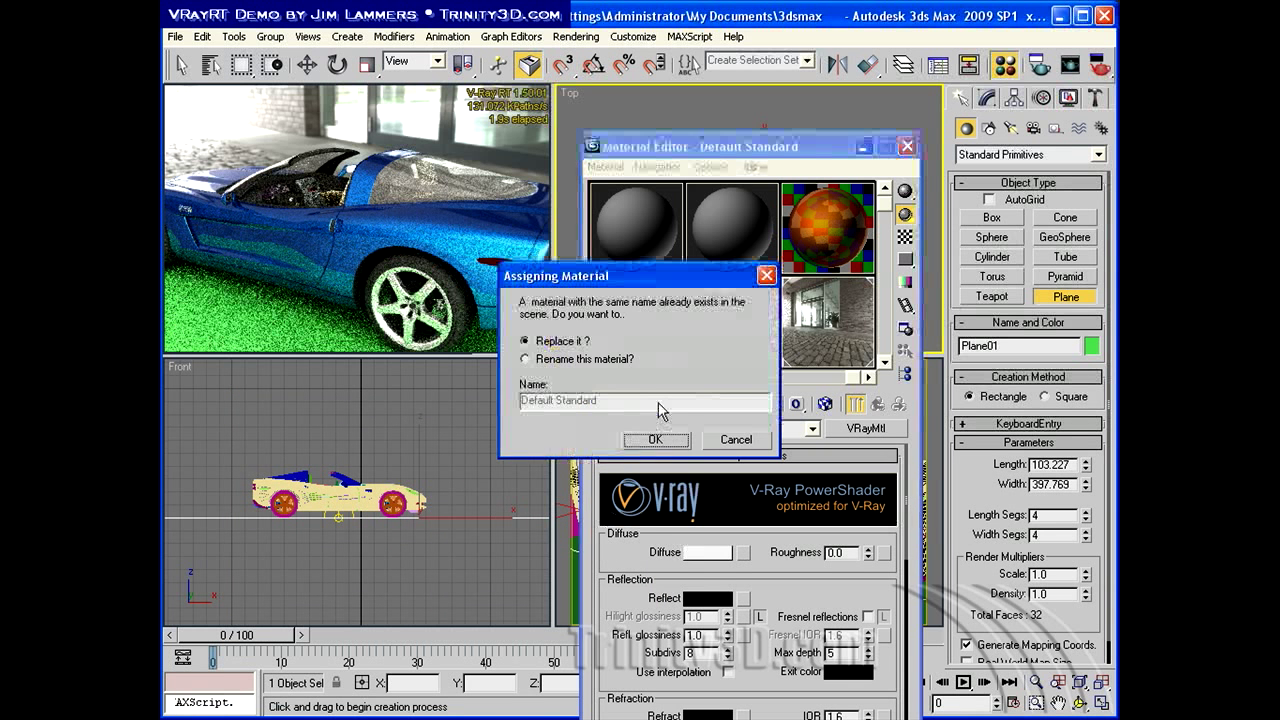
left_click(686, 438)
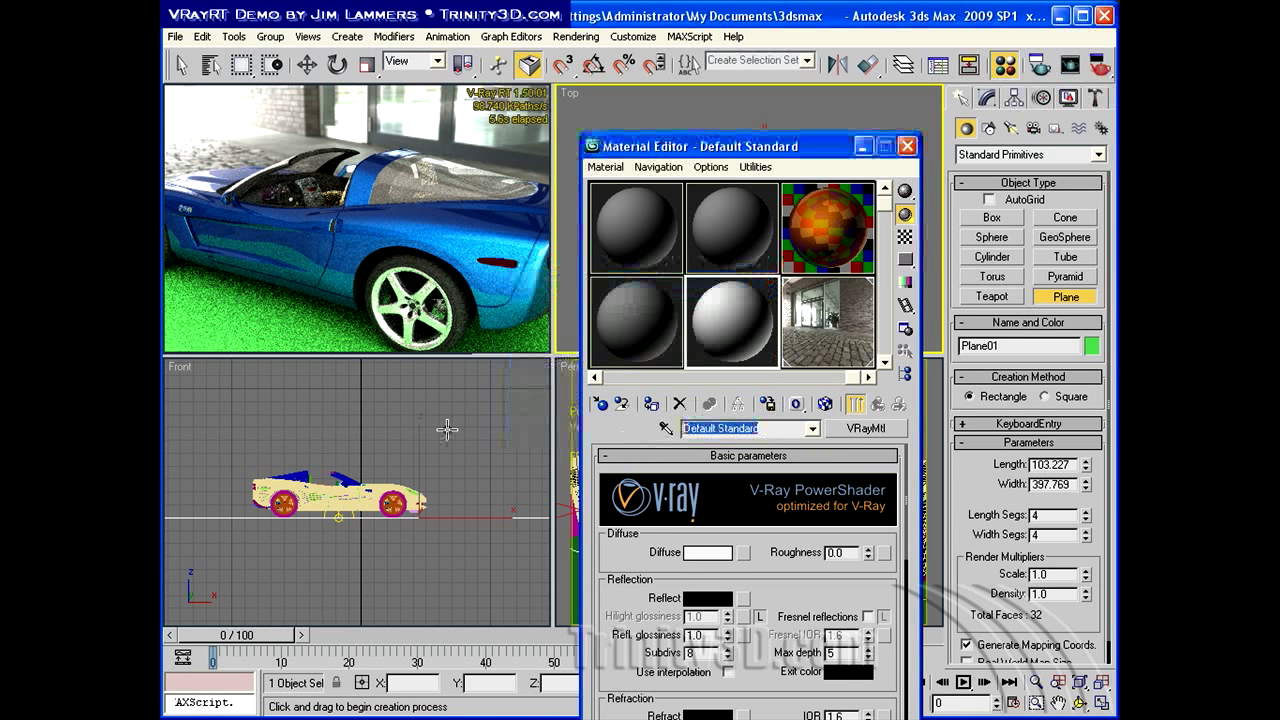
type("ground")
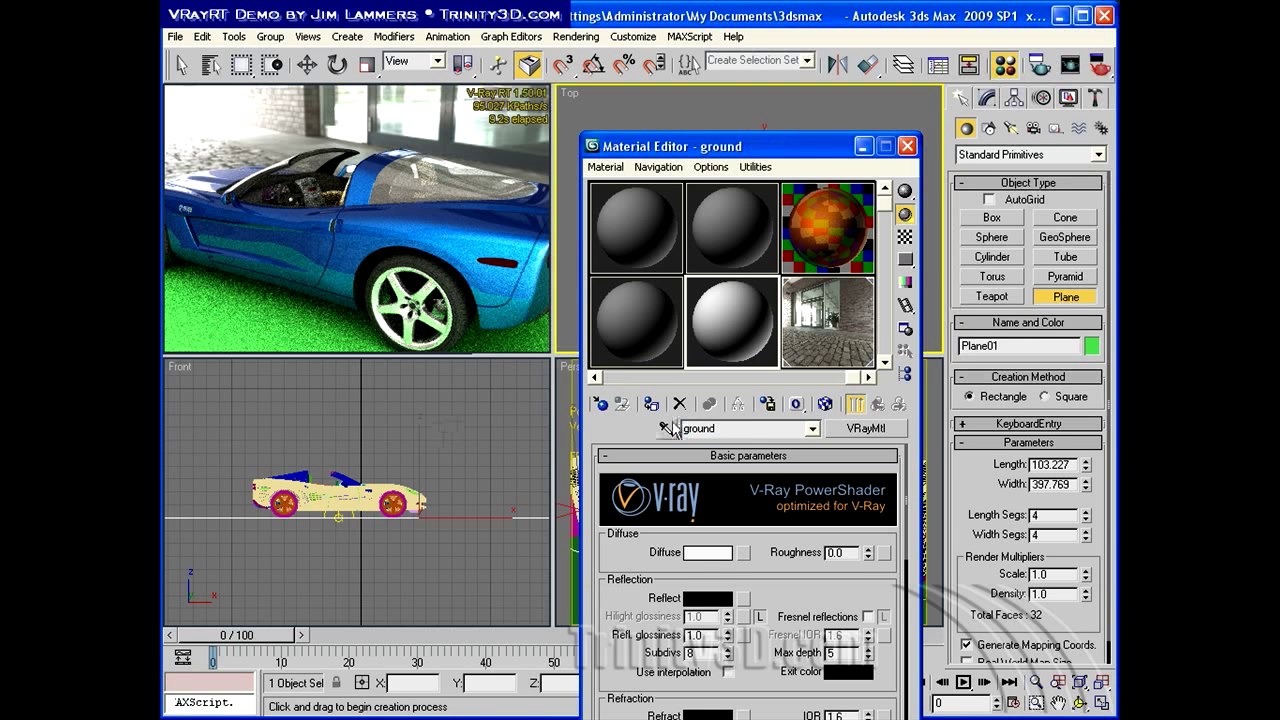
left_click(653, 404)
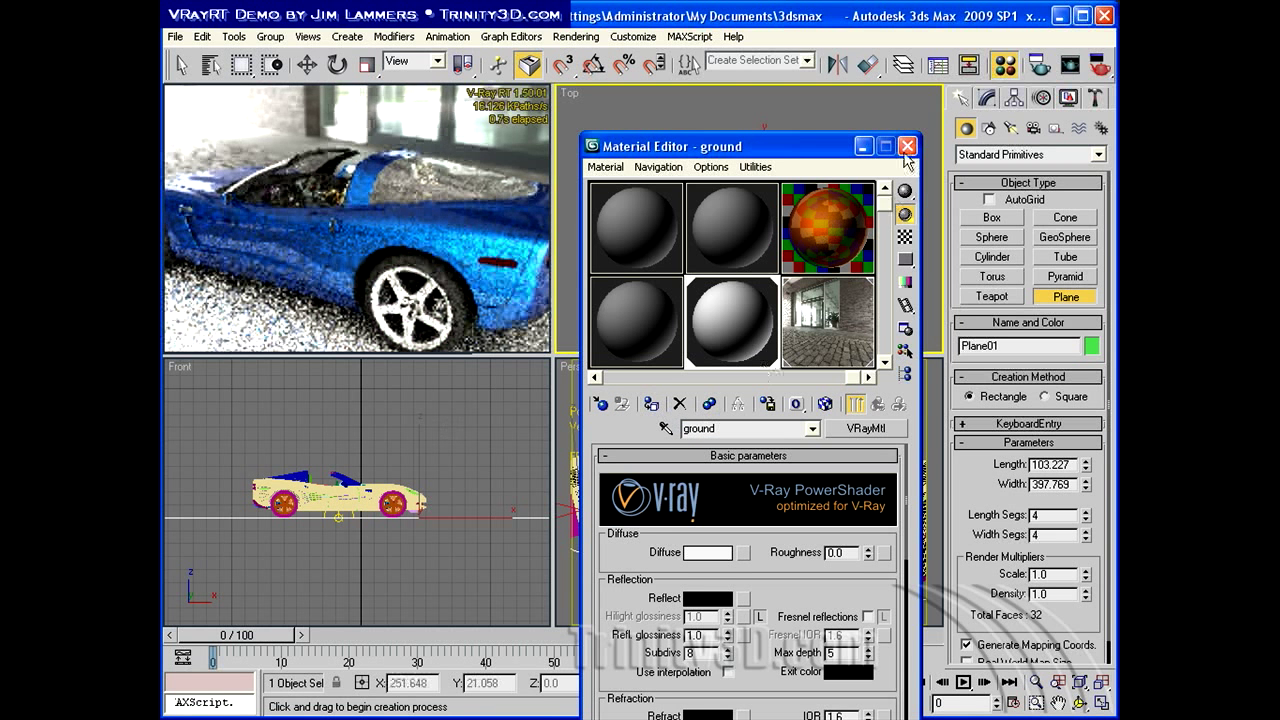
left_click(868, 212)
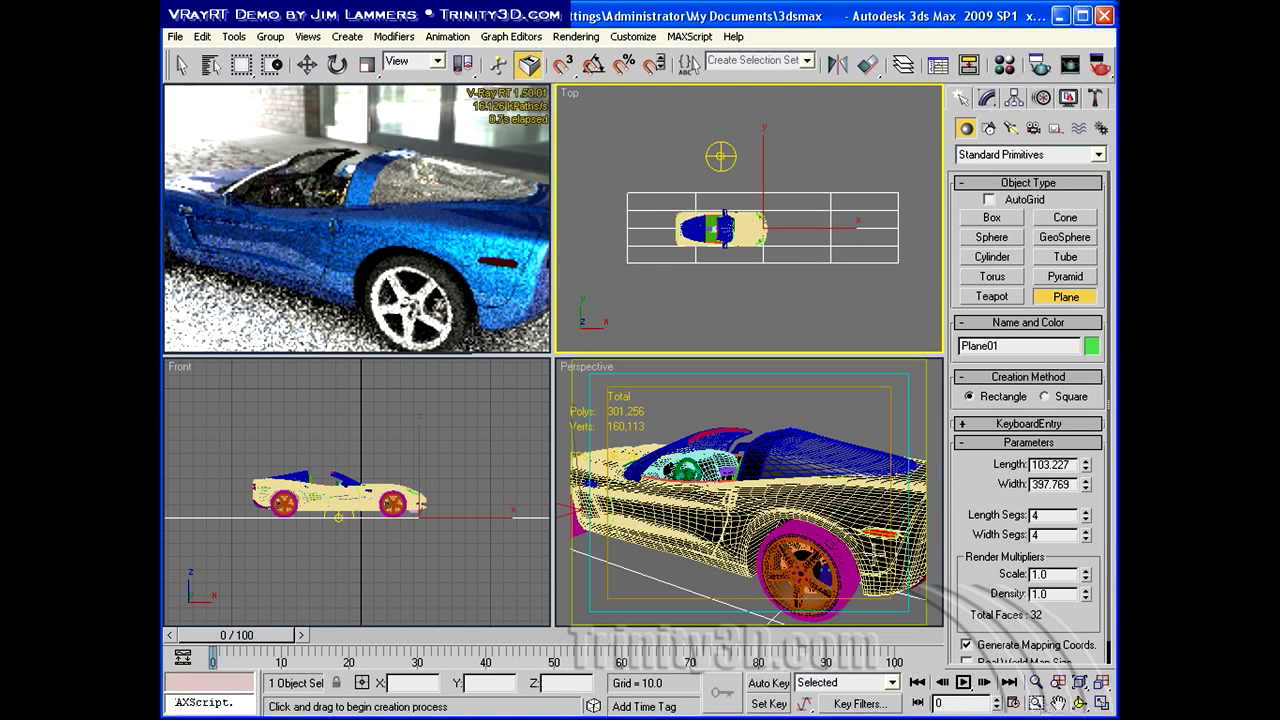
Reframe the Perspective view with Walk Through navigation to show the whole car from its rear three-quarter side.
right_click(868, 554)
left_click(1055, 706)
key("Down")
key("Down")
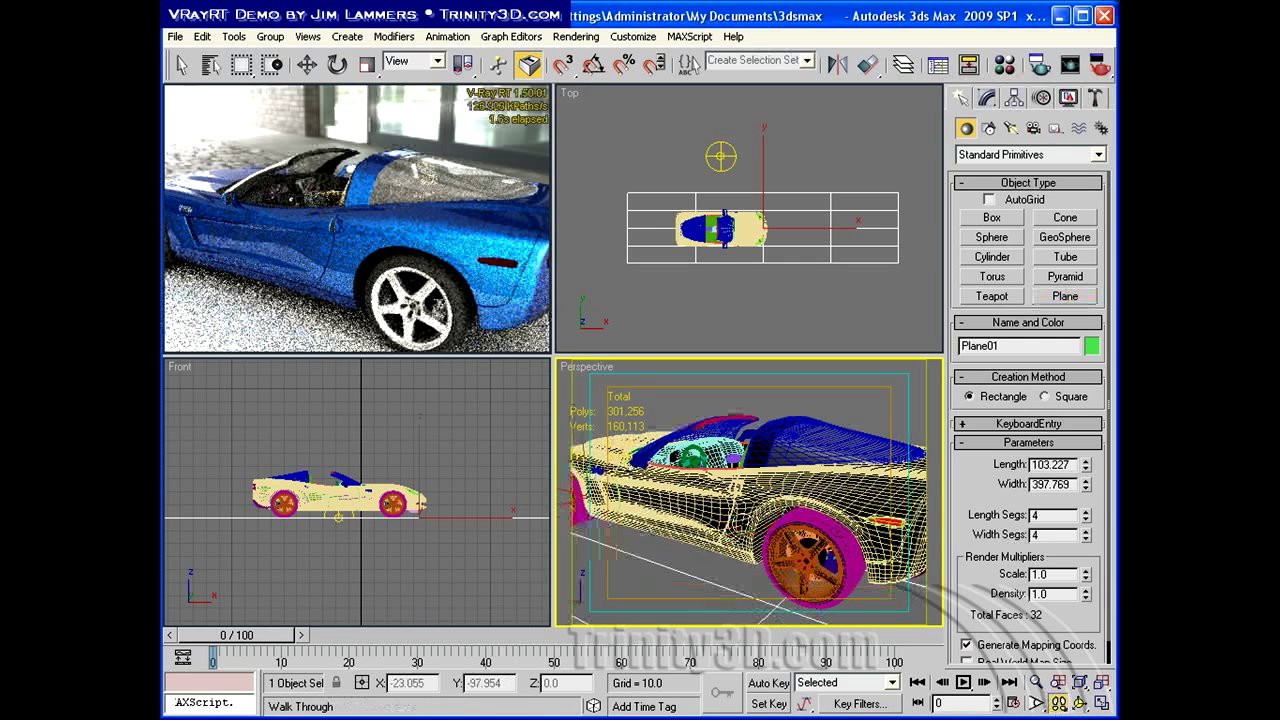
left_click_drag(745, 523, 677, 518)
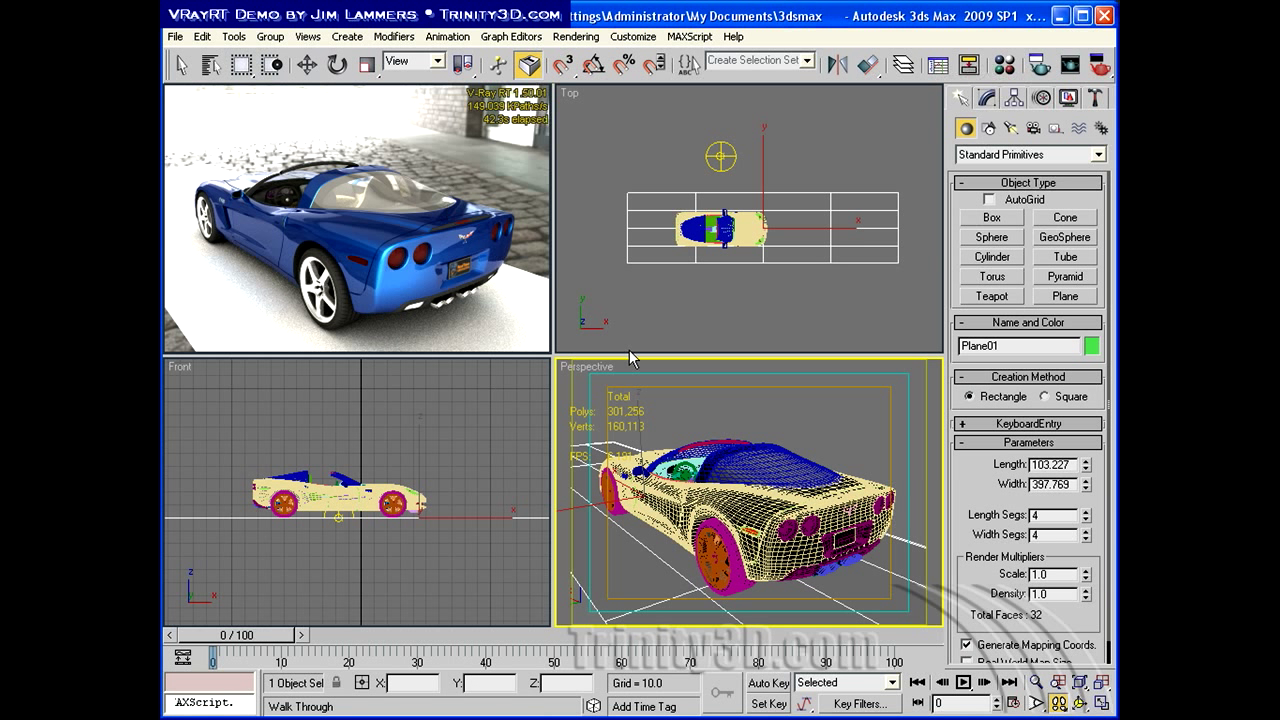
Close the ActiveShade preview and resize the viewport layout so that its viewport becomes larger.
right_click(402, 201)
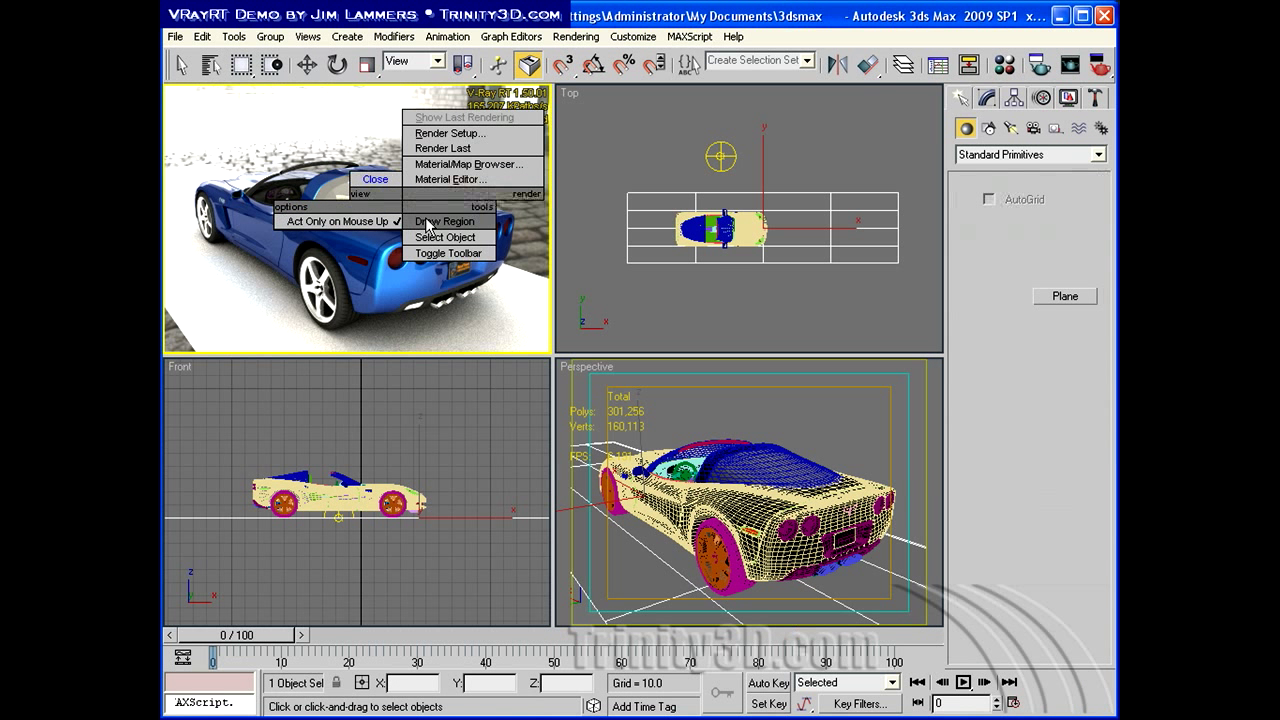
left_click(372, 180)
left_click_drag(555, 354, 739, 458)
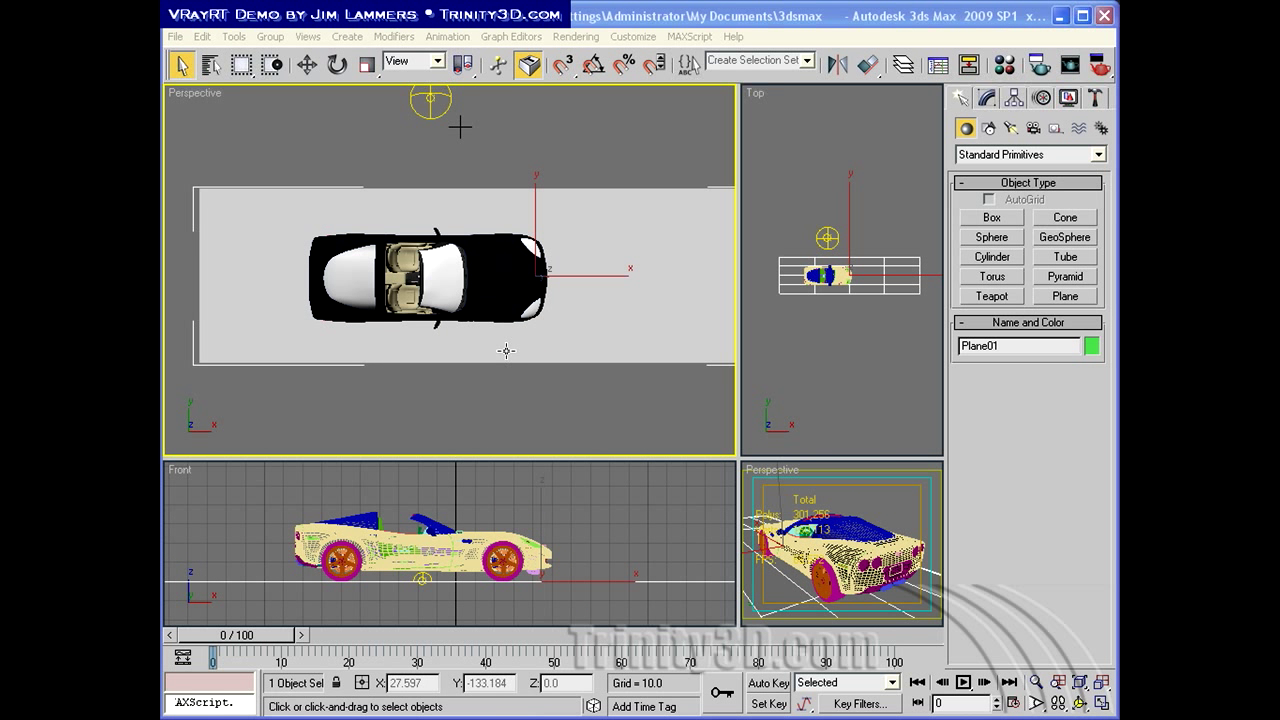
Assign the existing "ground plane" asphalt material to the plane and show its ASPH01C.JPG diffuse map in the viewport.
key("m")
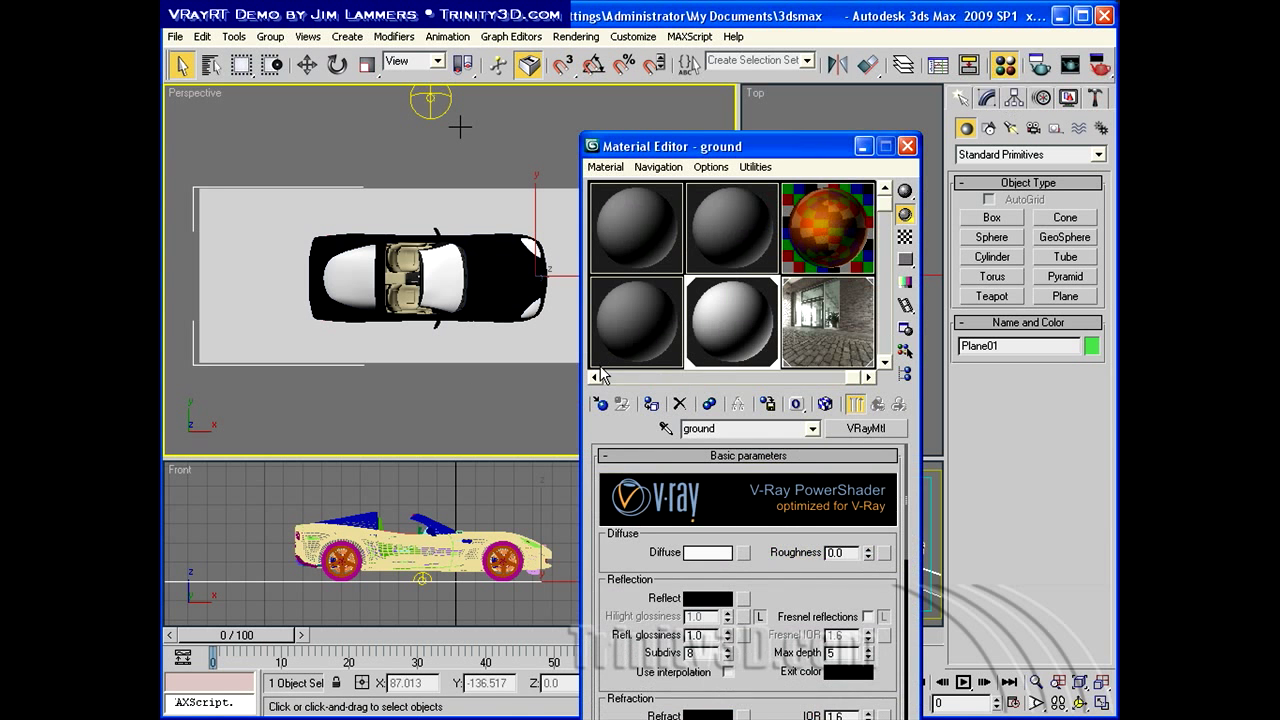
left_click_drag(668, 276, 786, 269)
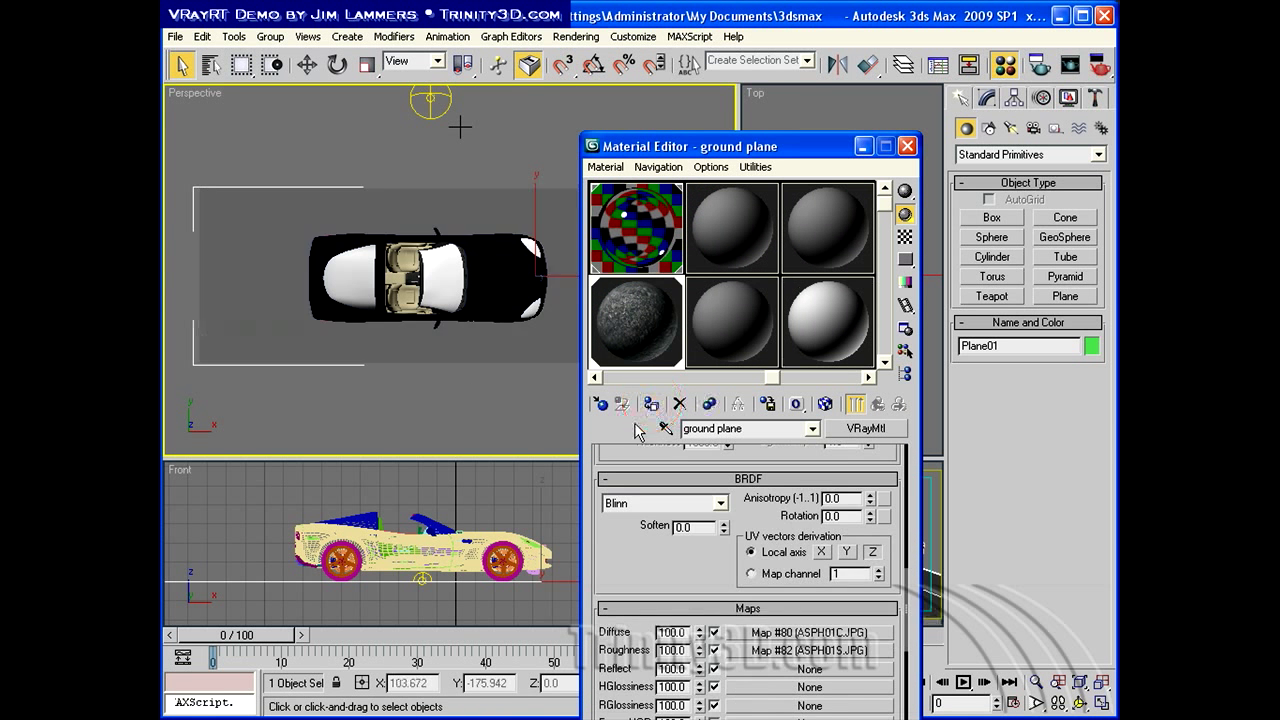
left_click(805, 632)
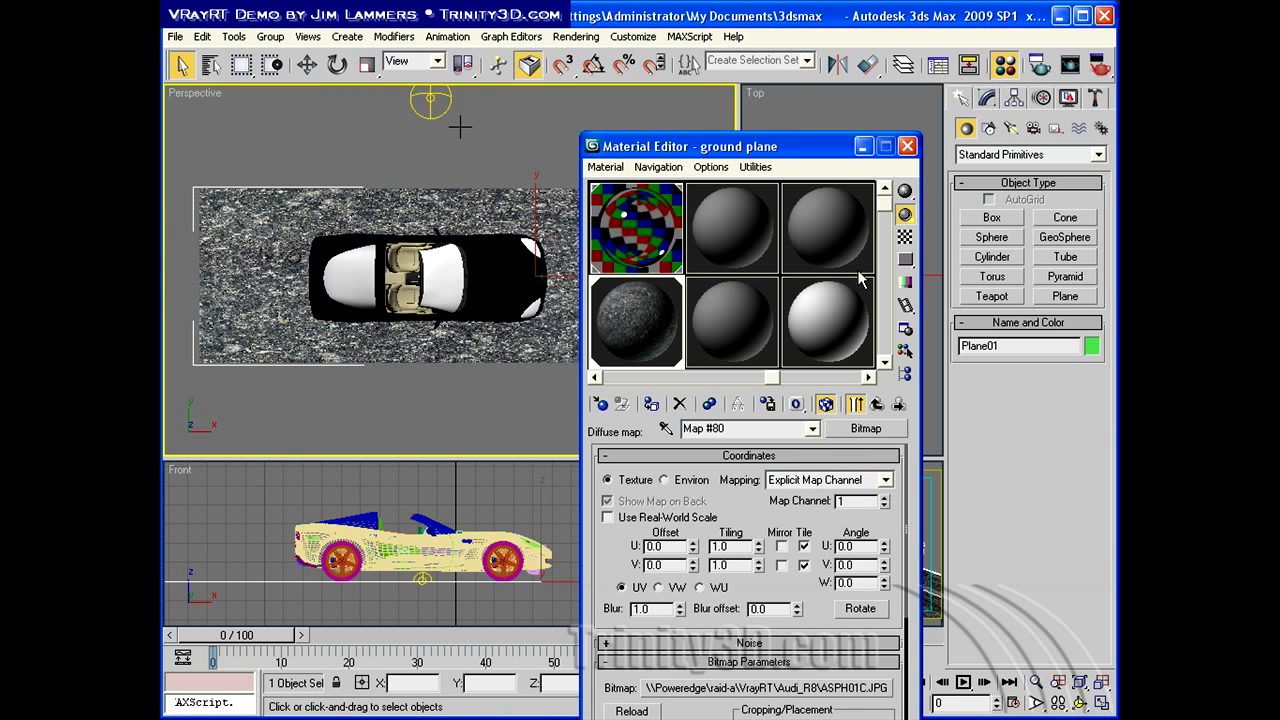
left_click(907, 148)
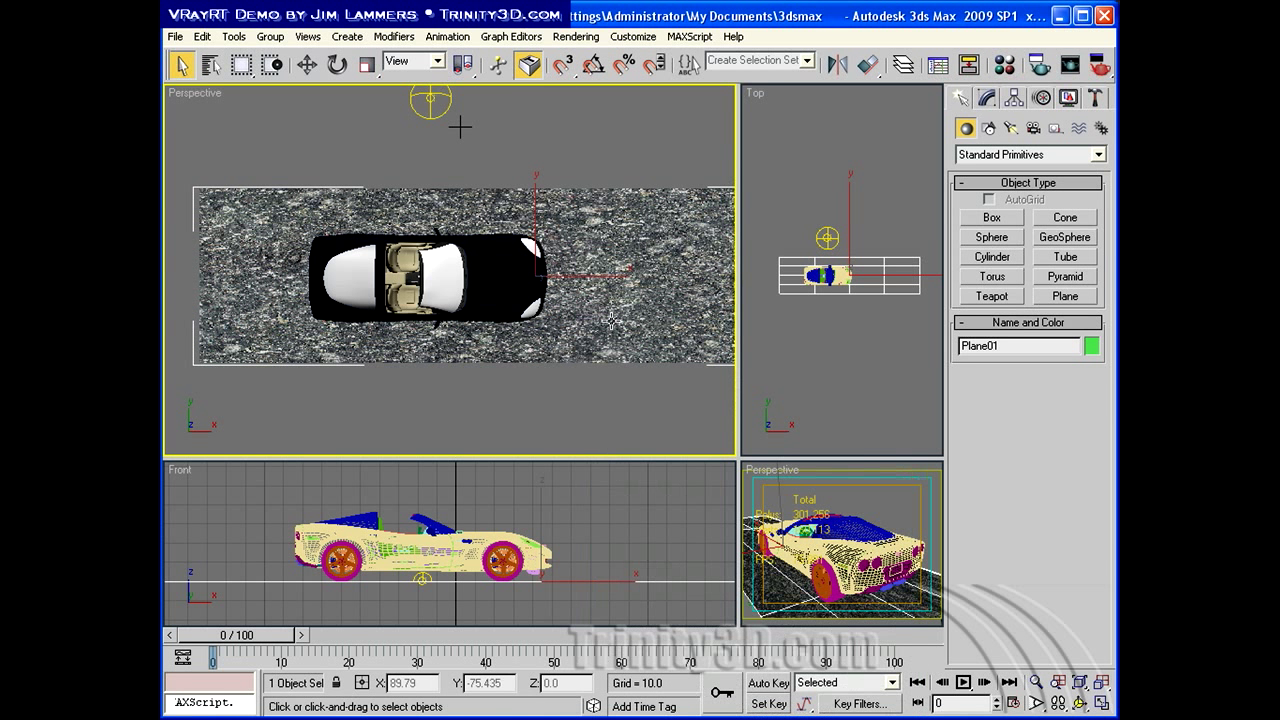
key("ctrl+s")
Select the dome light in the Top view and bring up its modifiable light options.
left_click(827, 237)
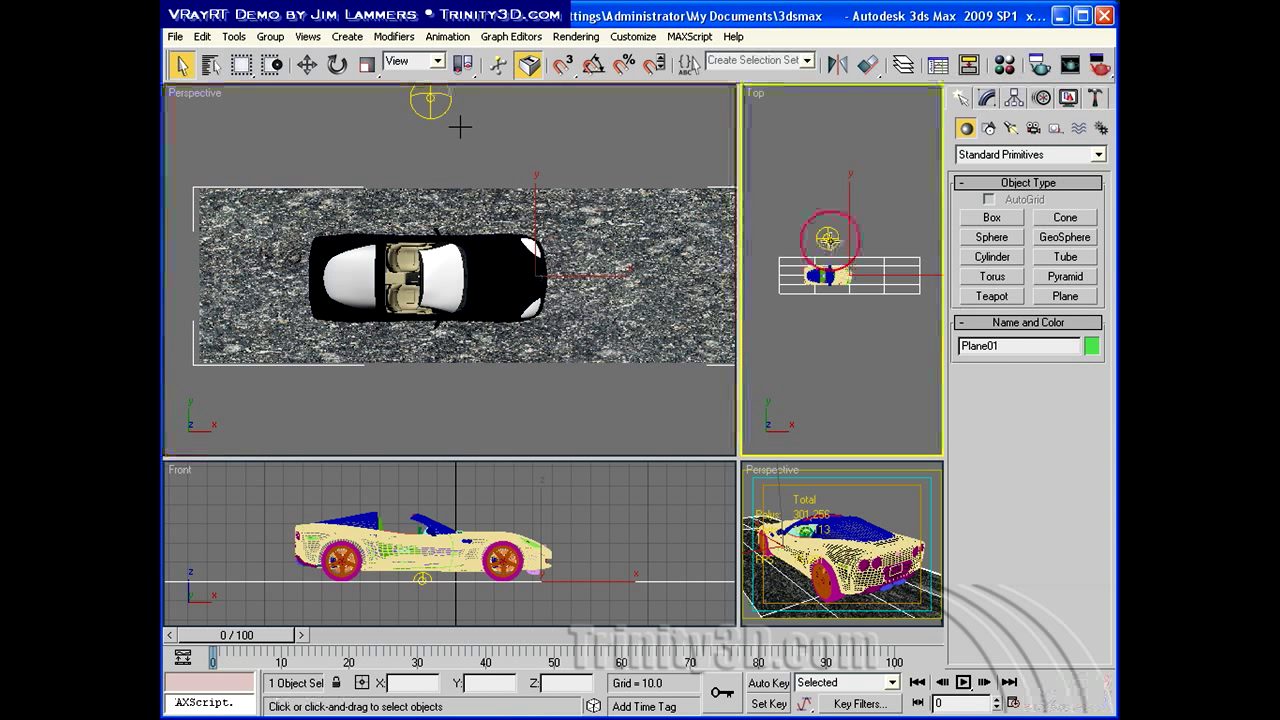
left_click(987, 100)
left_click_drag(986, 371, 971, 652)
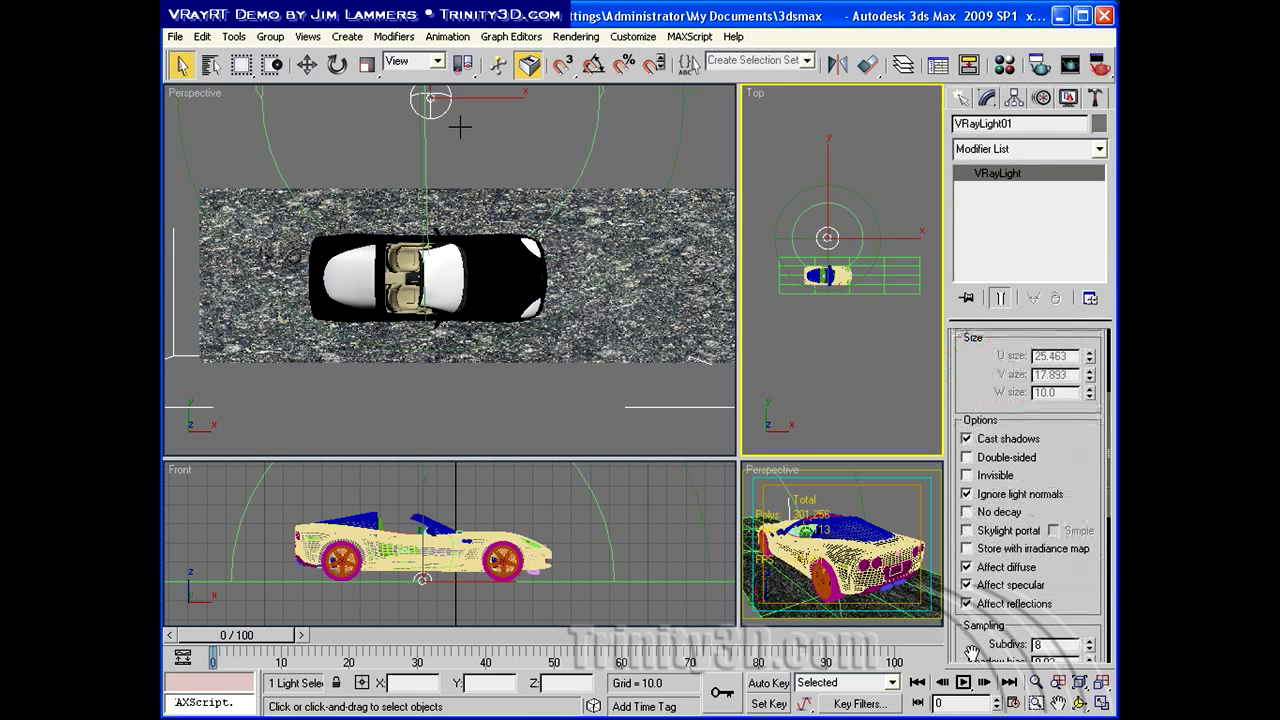
Turn the enlarged viewport into an ActiveShade preview, make the dome light invisible, and activate the small Perspective view.
right_click(190, 93)
mouse_move(212, 104)
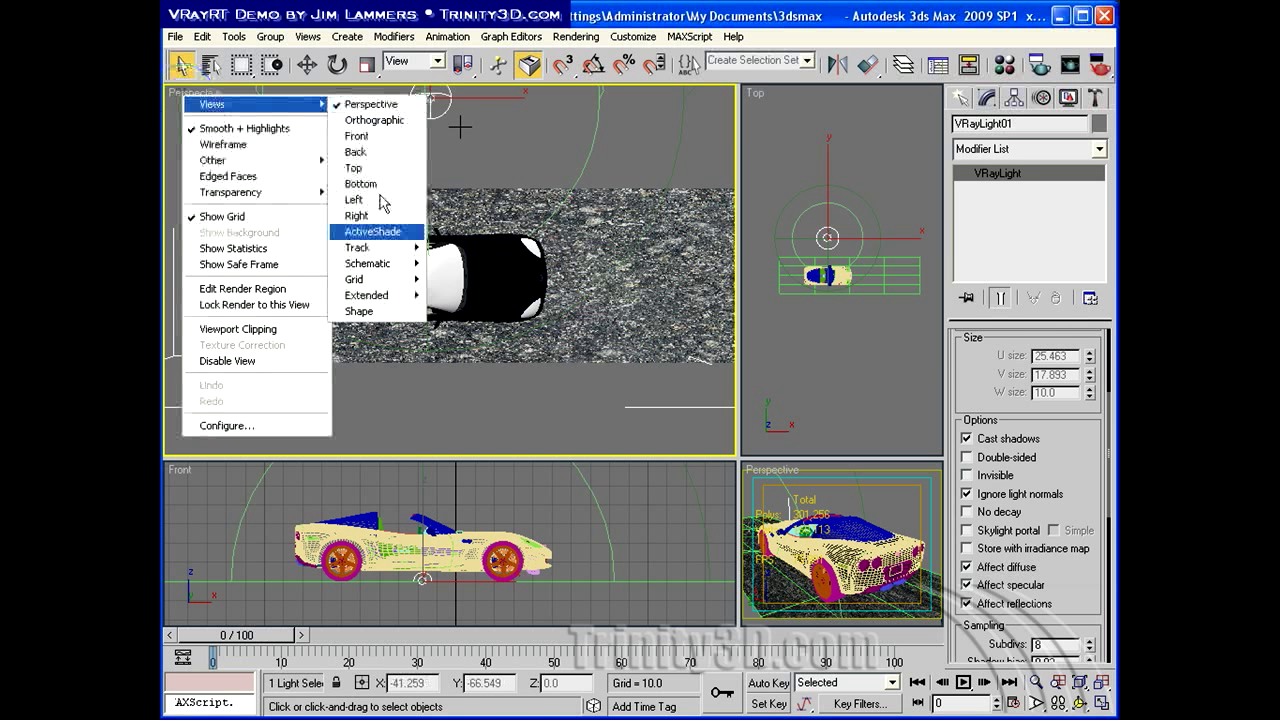
left_click(372, 231)
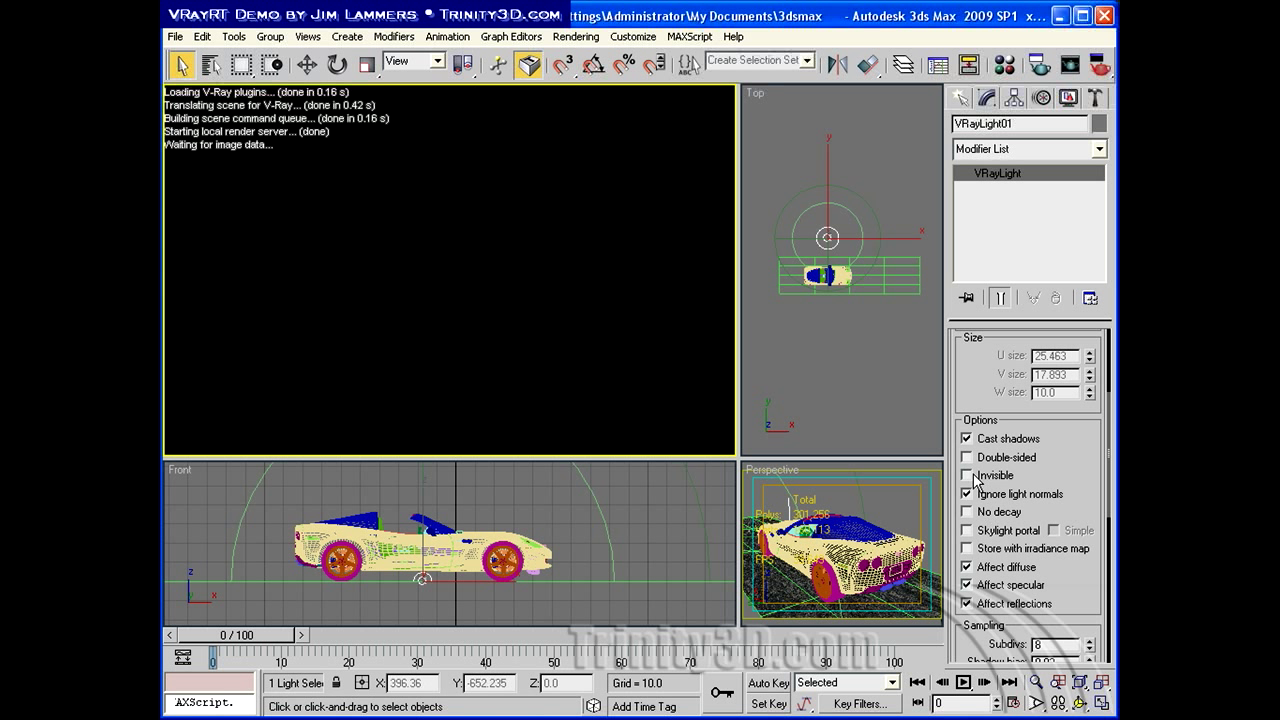
right_click(896, 501)
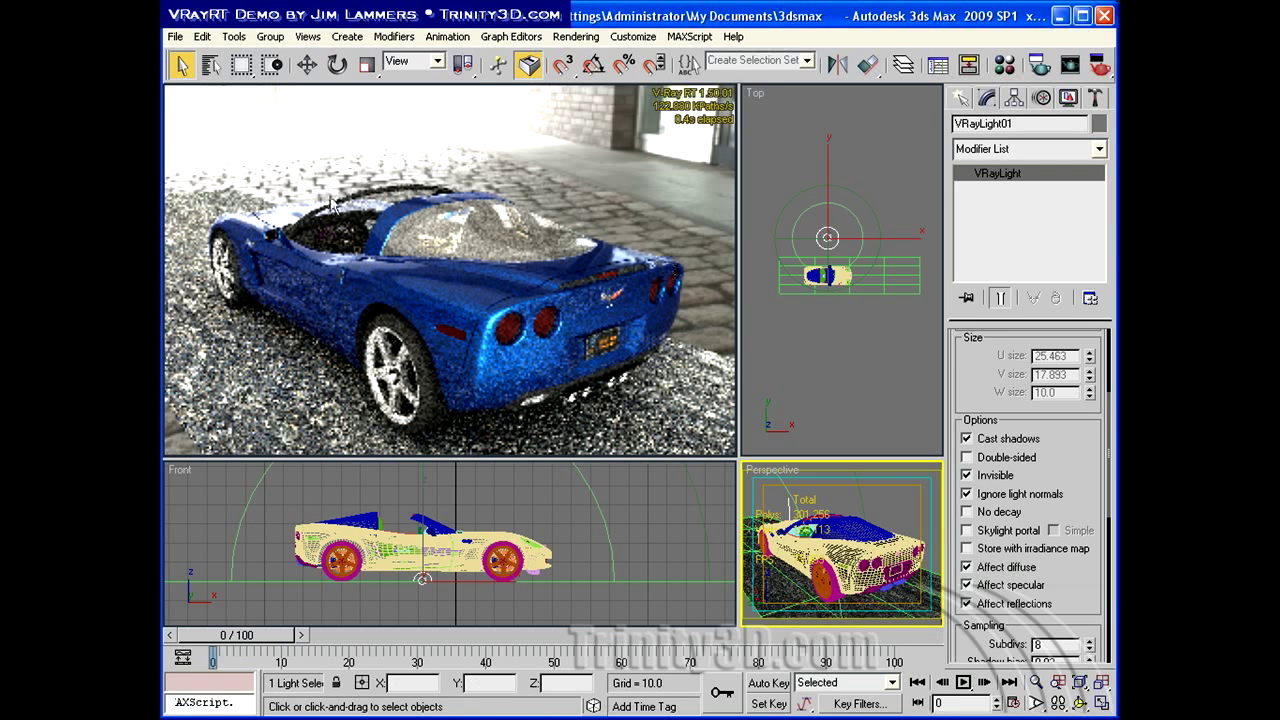
Add the SKIESV2_30SX.jpg bitmap as the scene's environment background map and close the Material/Map Browser.
left_click(576, 36)
left_click(624, 148)
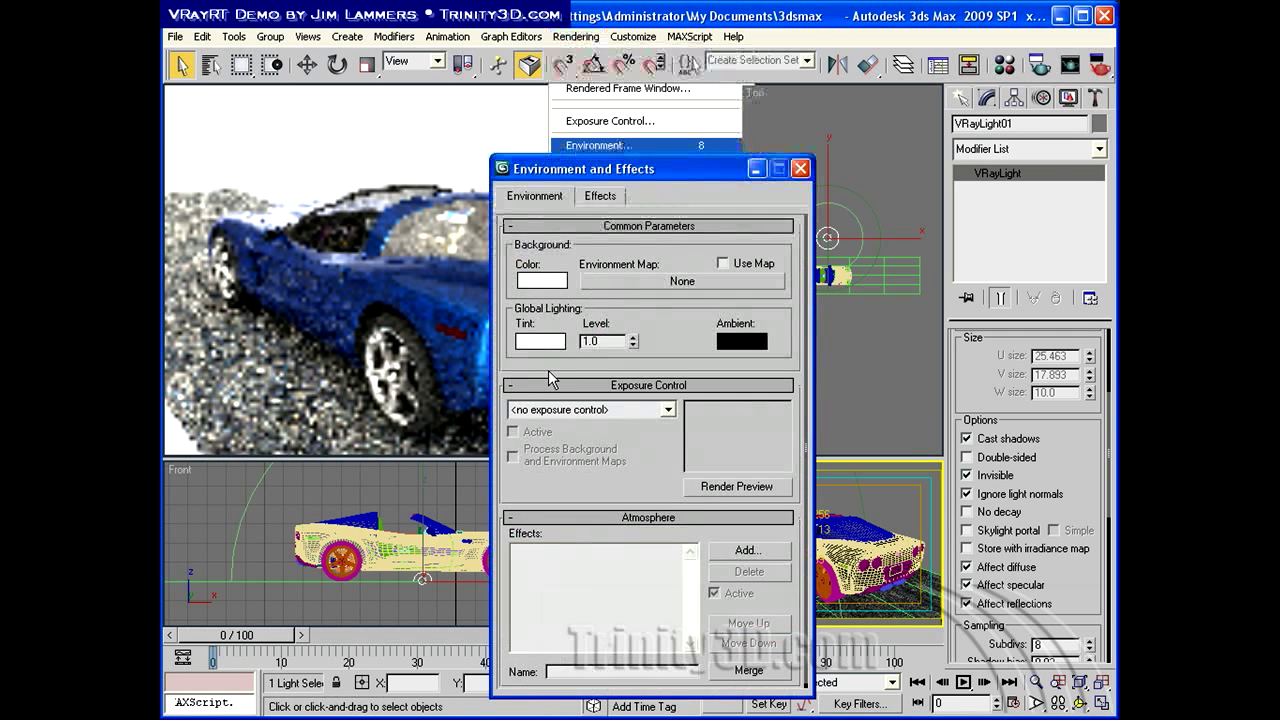
left_click(683, 277)
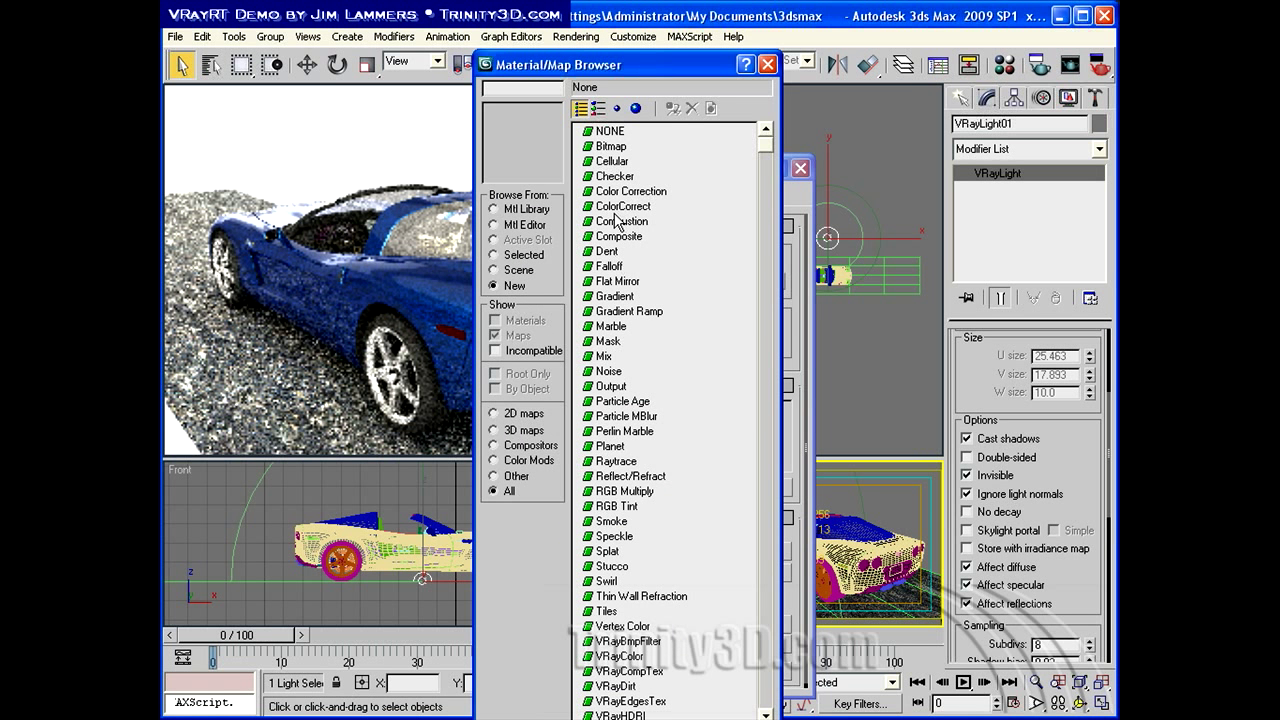
double_click(614, 148)
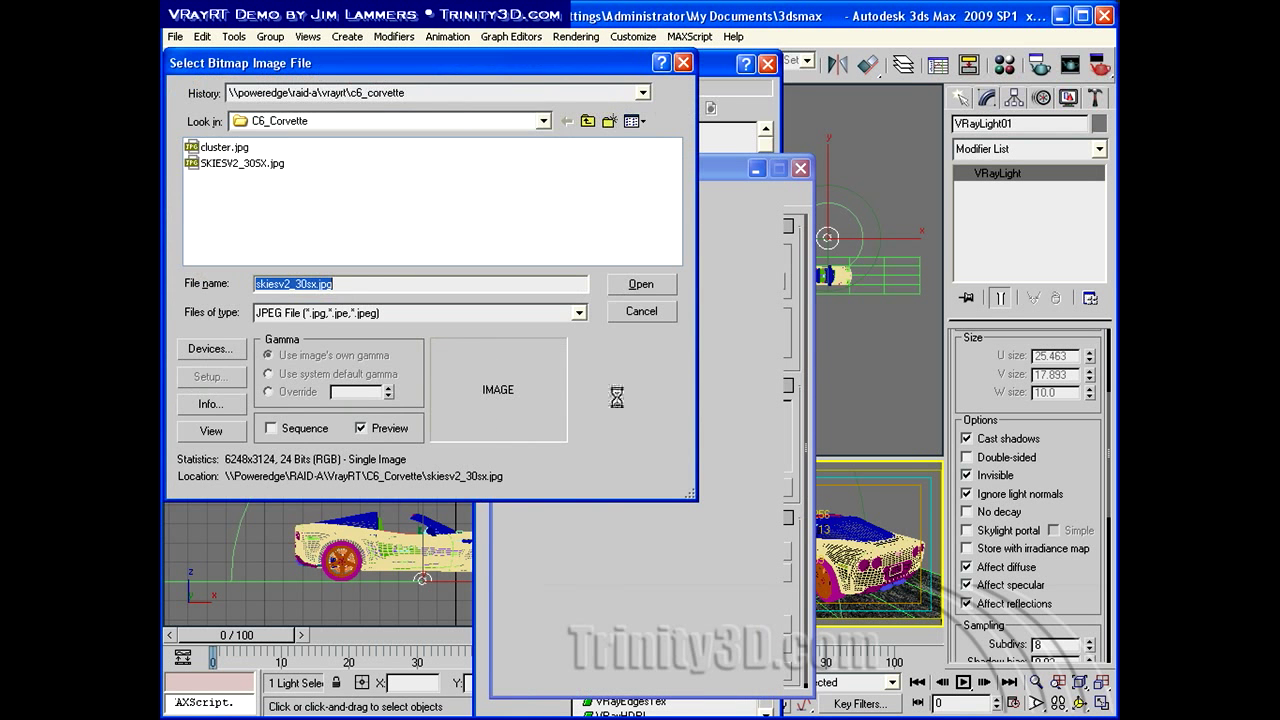
left_click(264, 165)
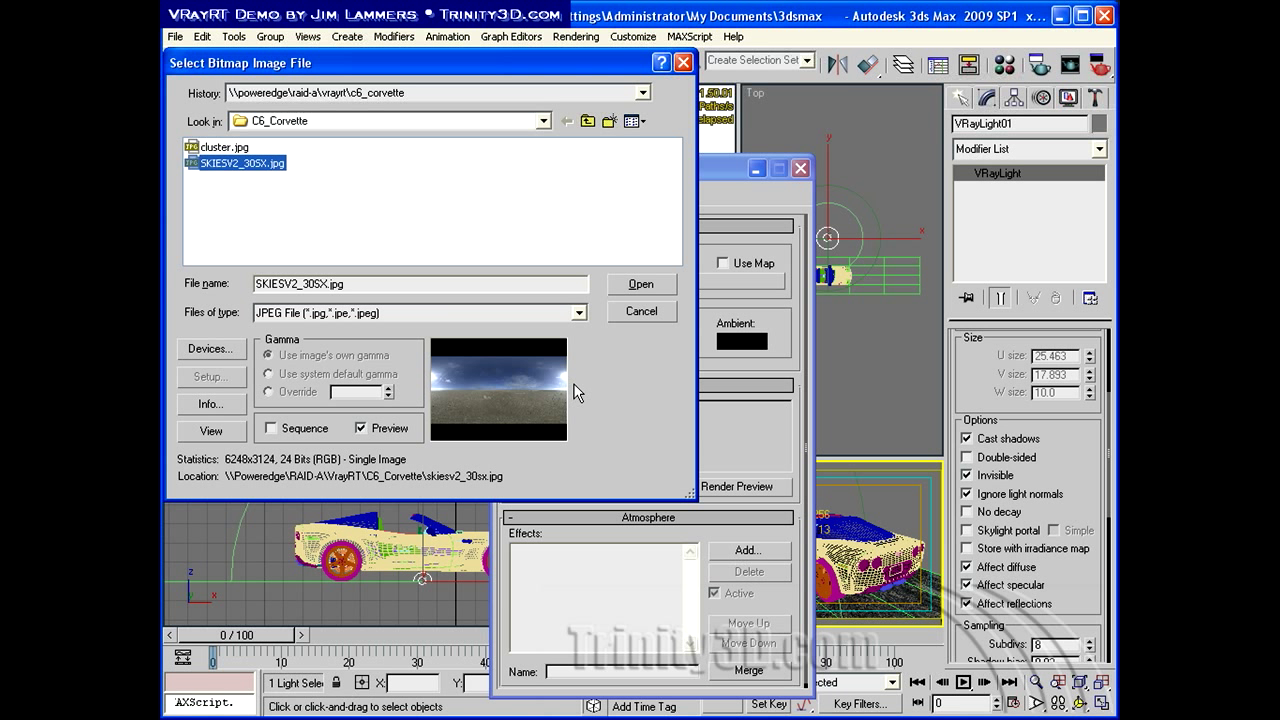
left_click(622, 285)
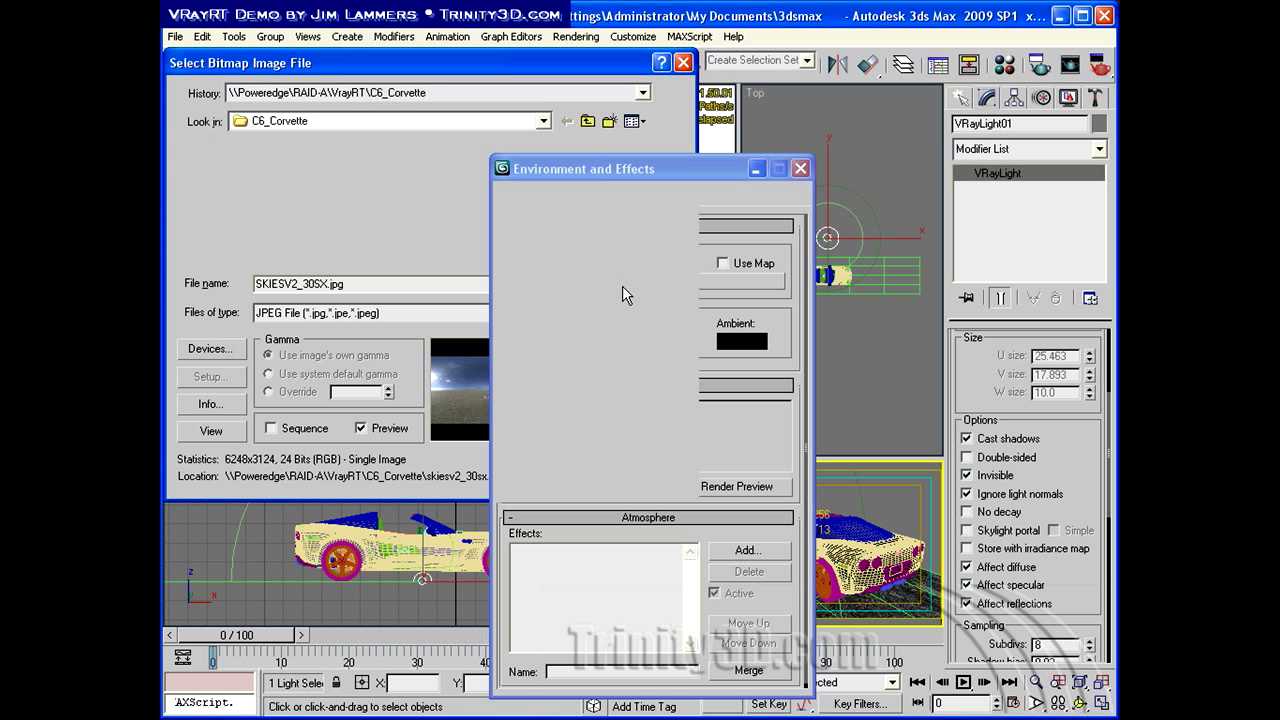
left_click(1016, 68)
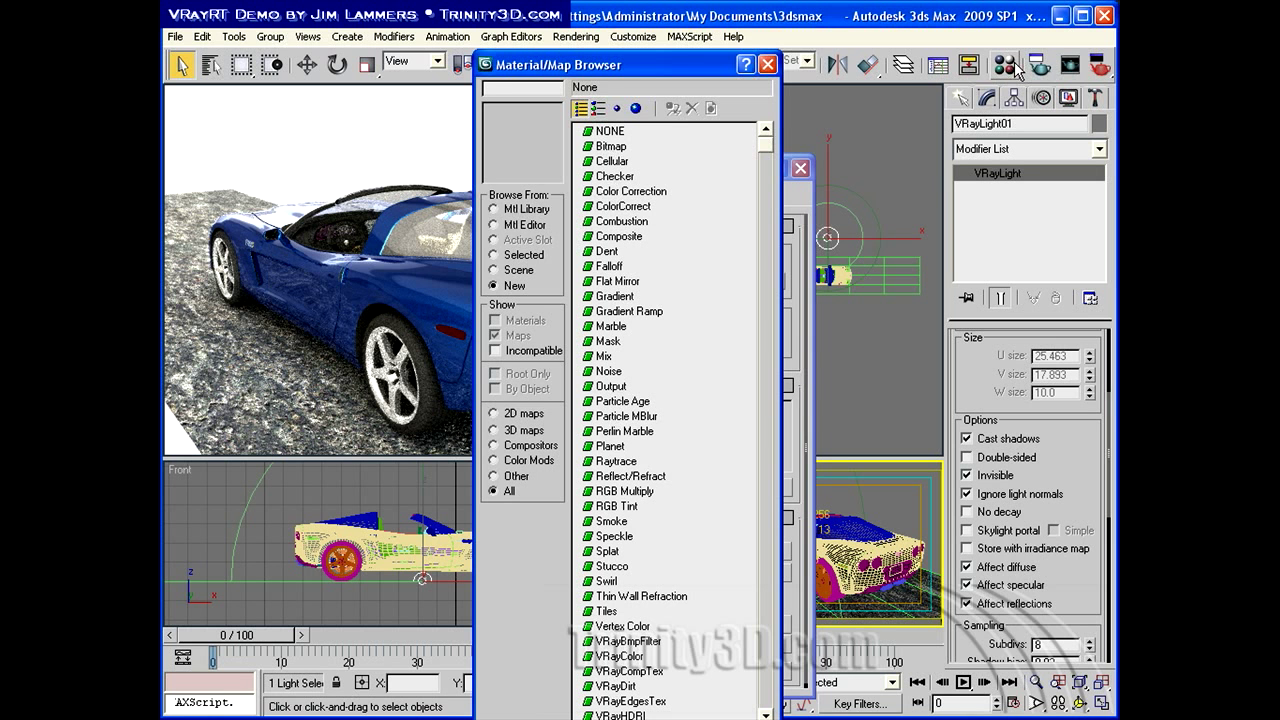
left_click_drag(600, 65, 912, 61)
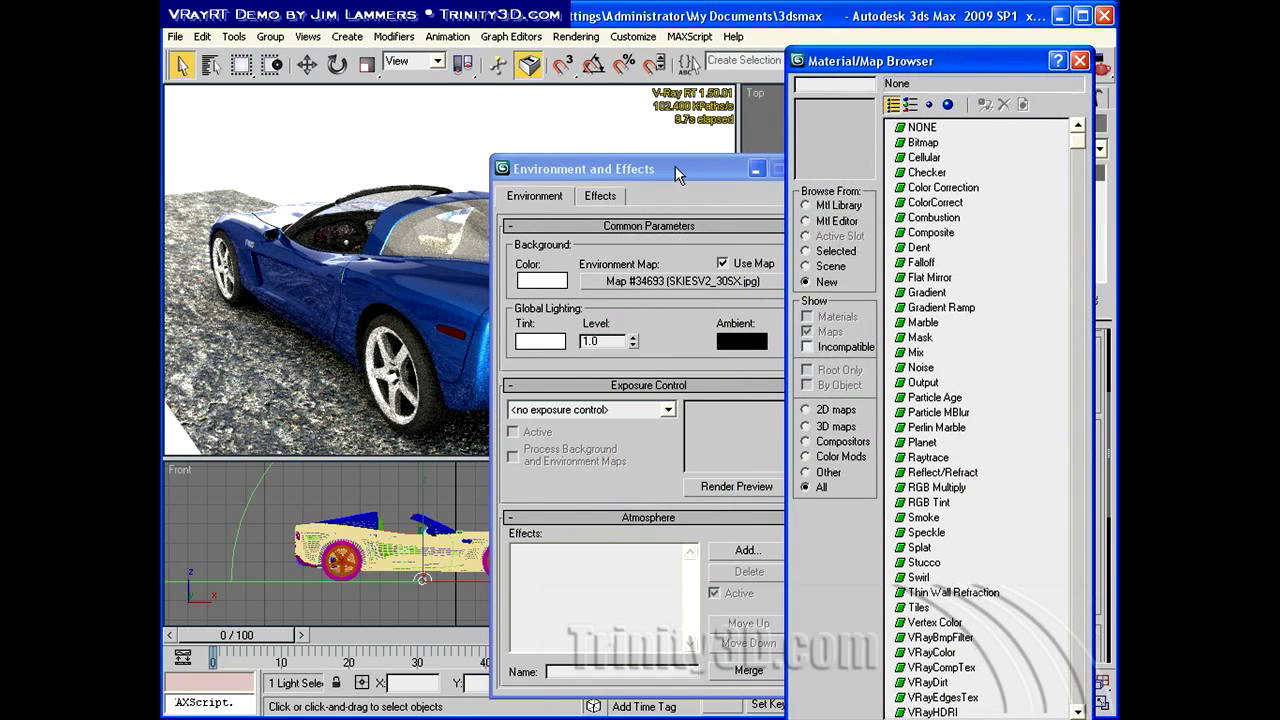
left_click(1080, 62)
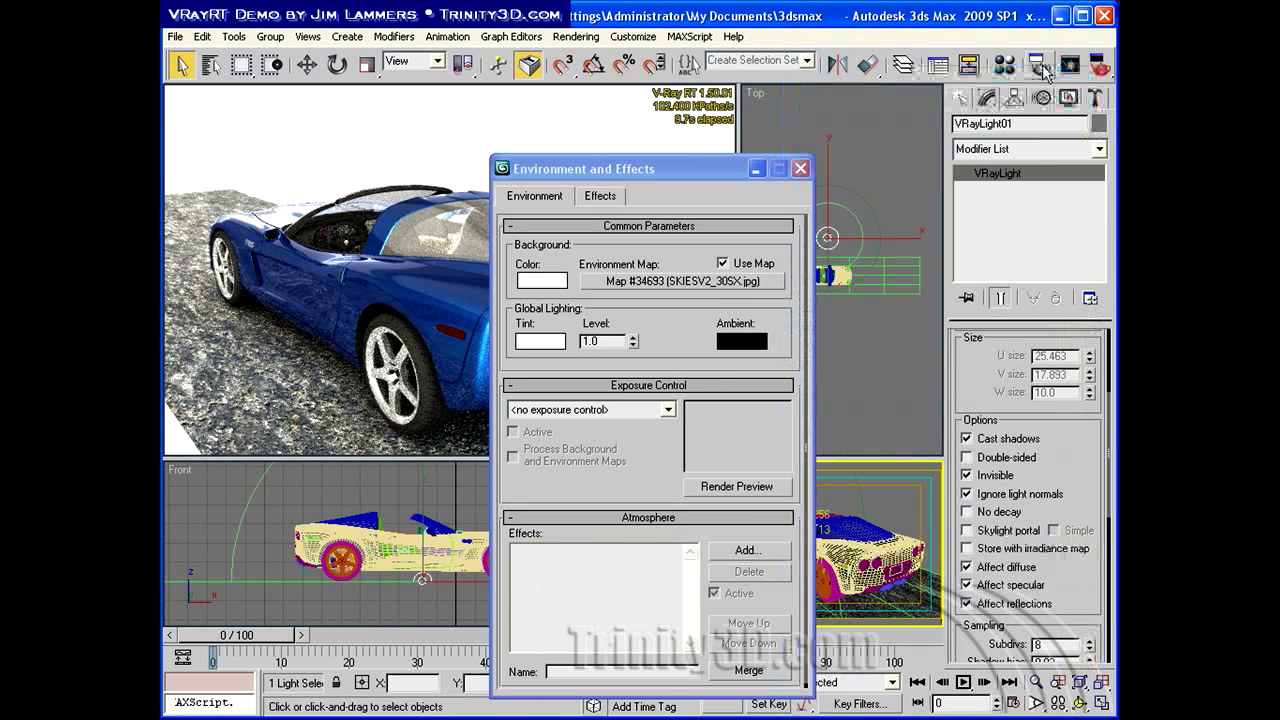
Bring the SKIESV2_30SX.jpg environment map into an unused Material Editor sample slot for editing.
left_click(1005, 64)
left_click_drag(754, 155, 886, 136)
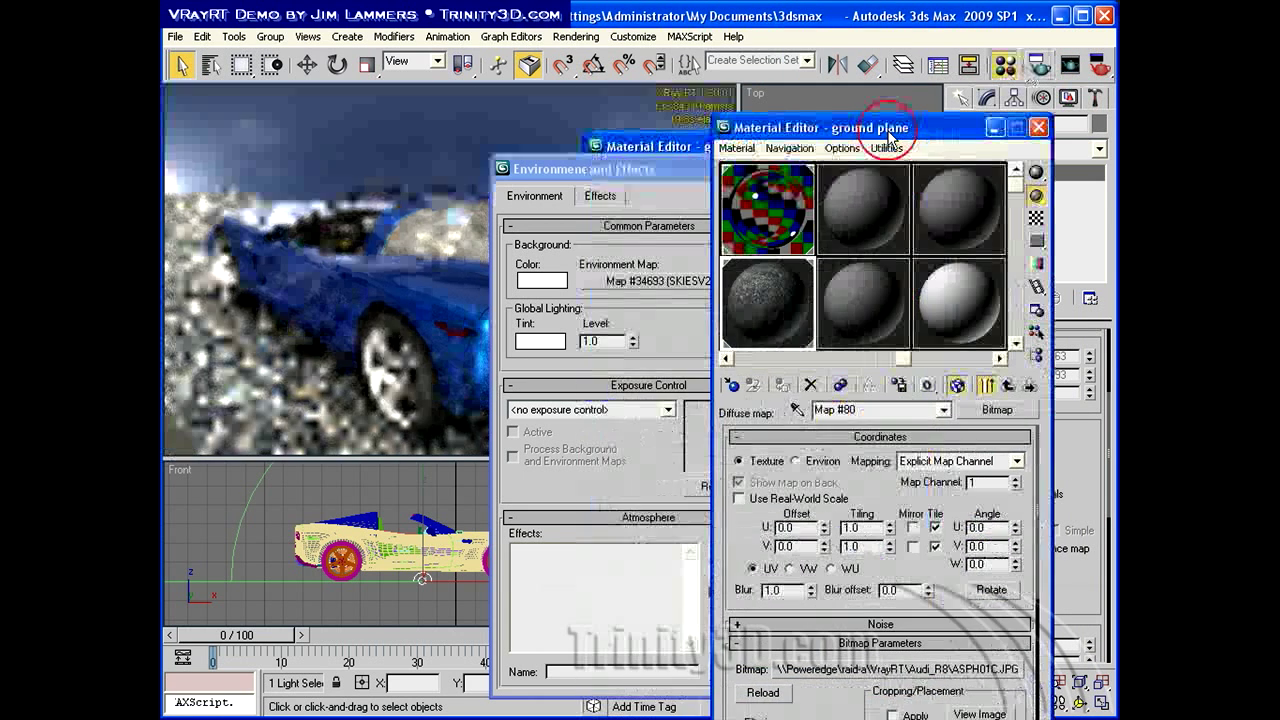
left_click_drag(619, 281, 830, 215)
left_click(848, 488)
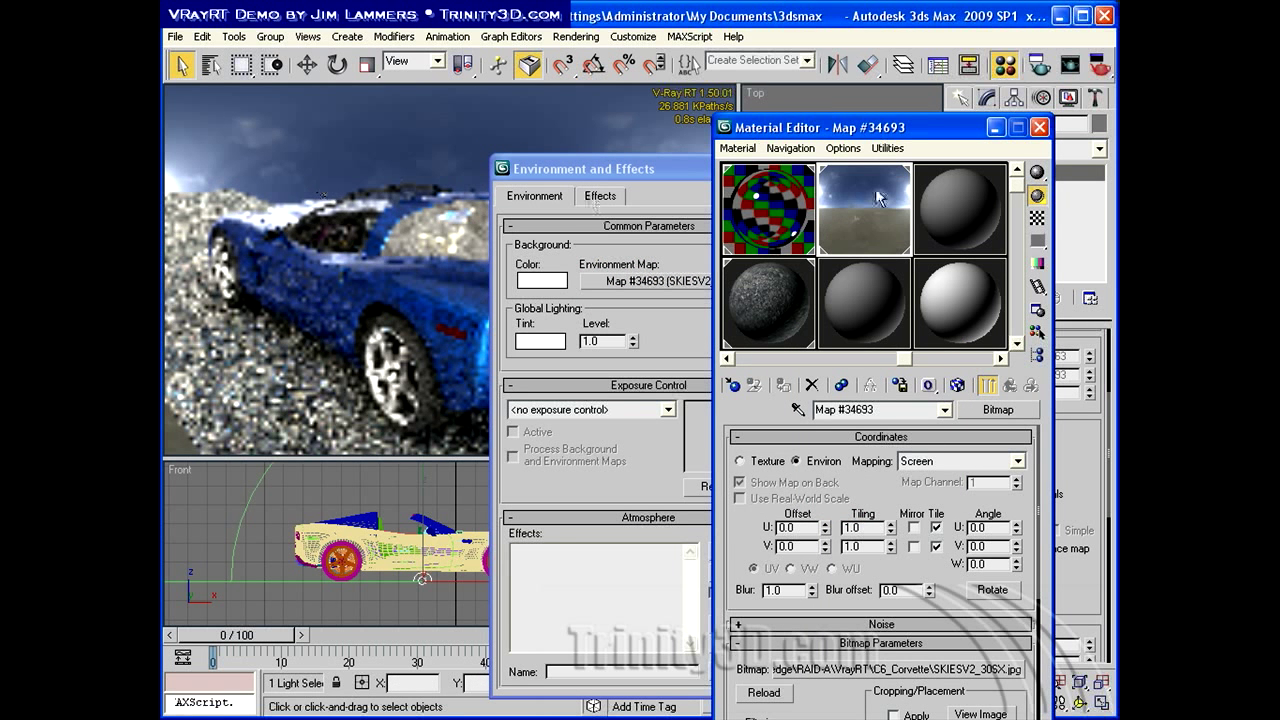
Set the sky map's environment mapping to Spherical Environment, and close the Material Editor and environment settings.
left_click(968, 462)
left_click(962, 478)
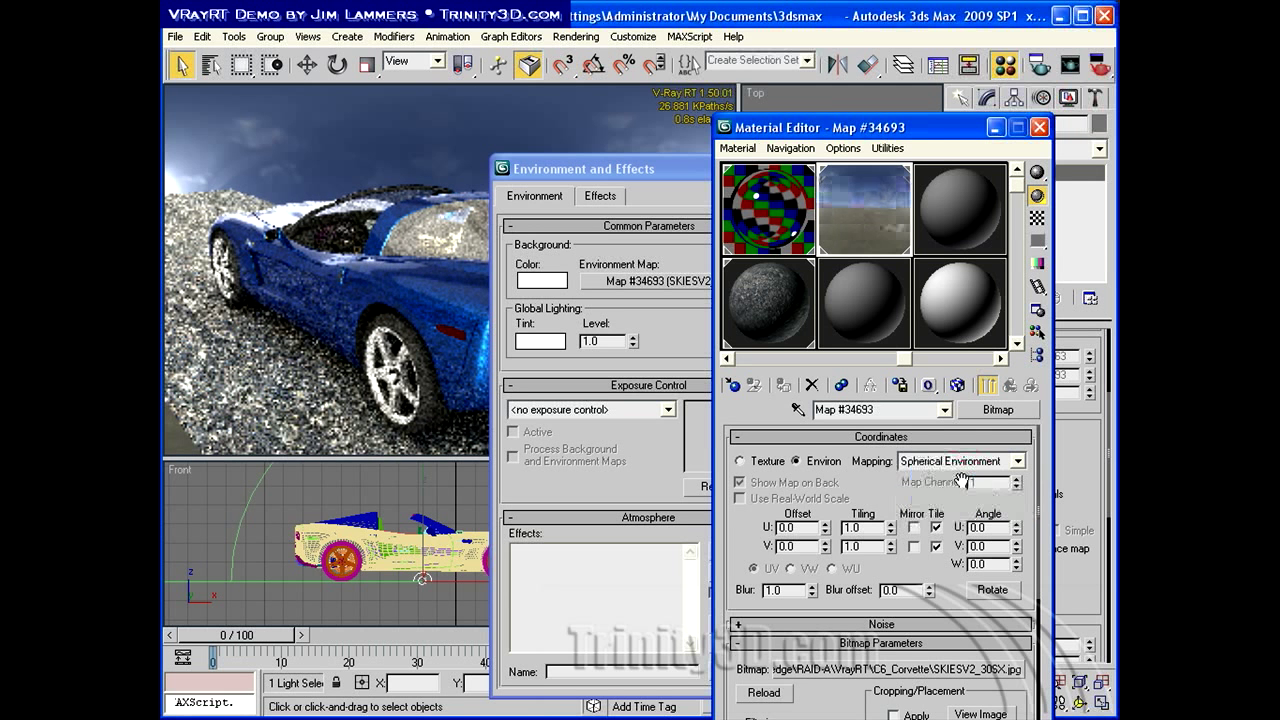
left_click(1039, 127)
left_click(803, 168)
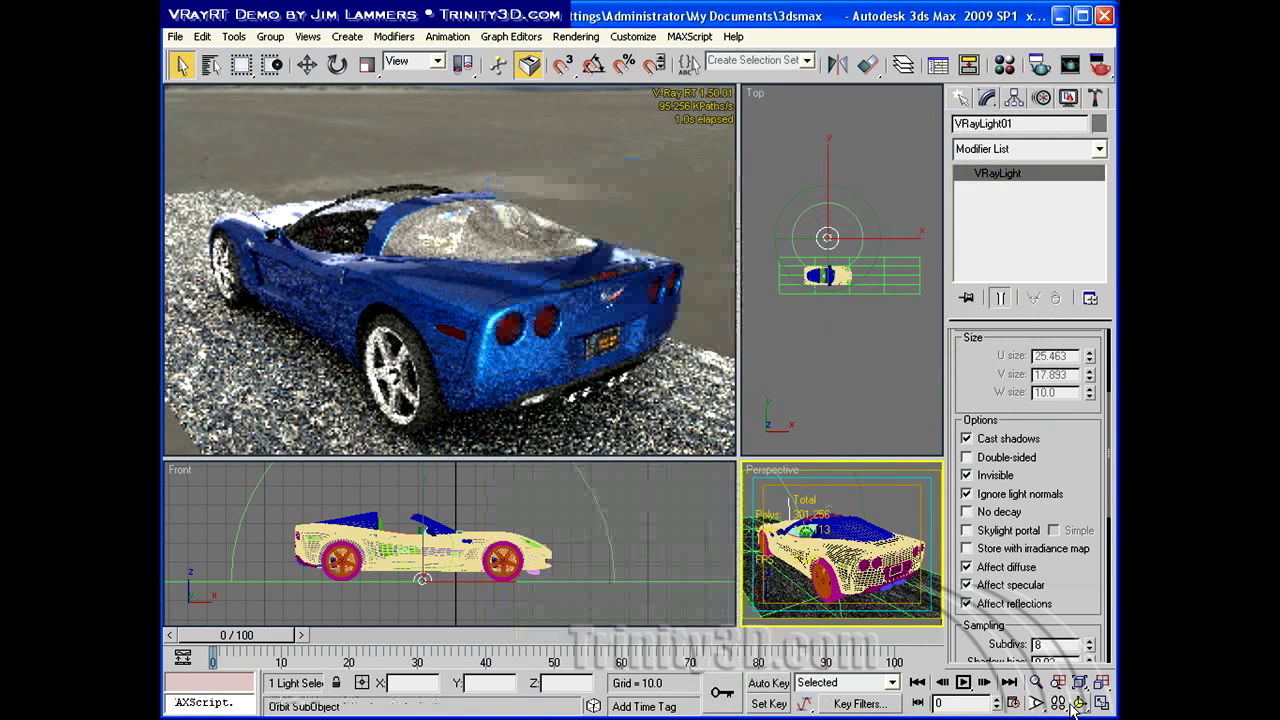
Use Walk Through to move the Perspective view around the car to a low close-up of its front wheel and side.
left_click(1058, 703)
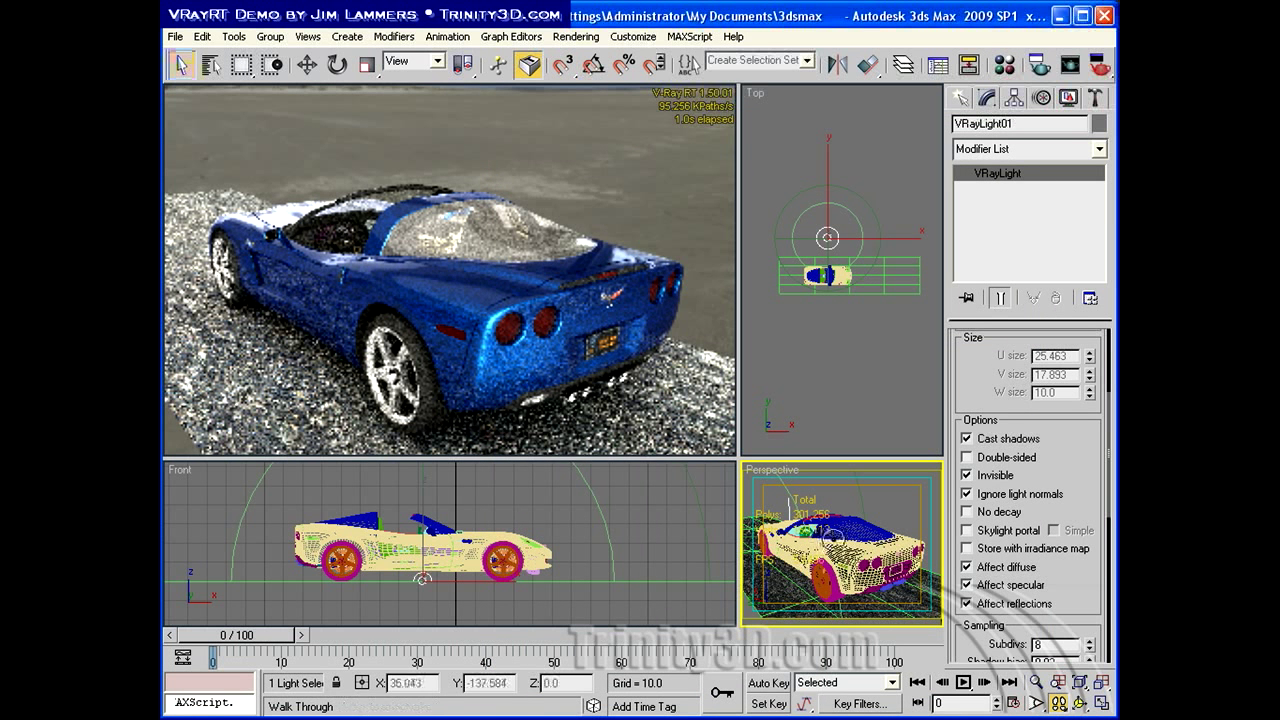
left_click_drag(834, 540, 1116, 523)
key("Left")
key("Left")
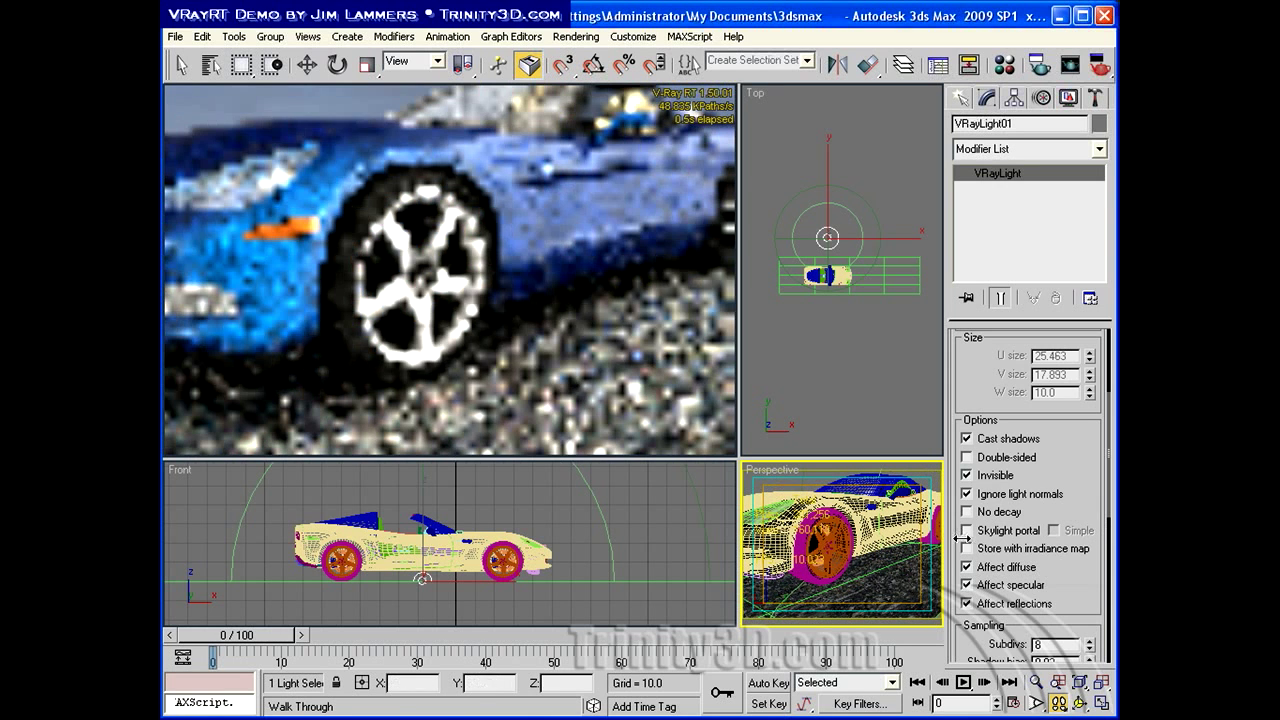
left_click_drag(880, 520, 859, 518)
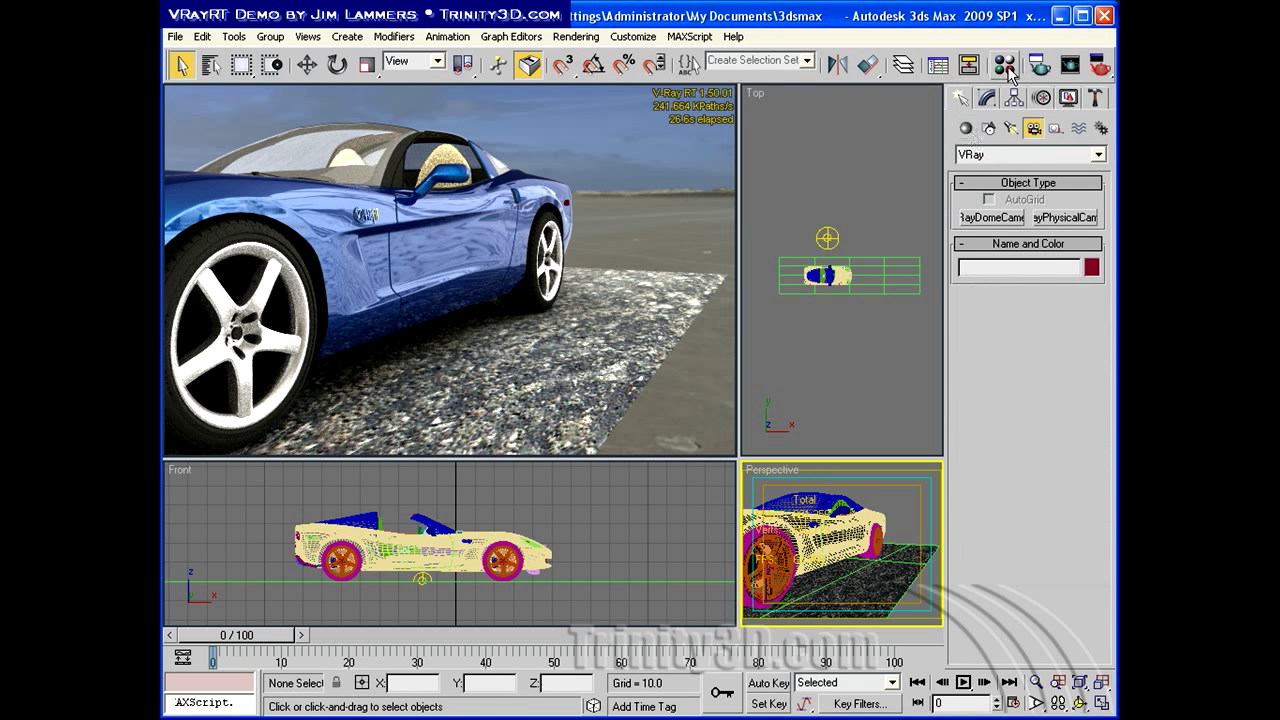
Assign the "original paint body" material to the "car body" selection set and display the material's hierarchy in the Material/Map Navigator.
left_click(1004, 64)
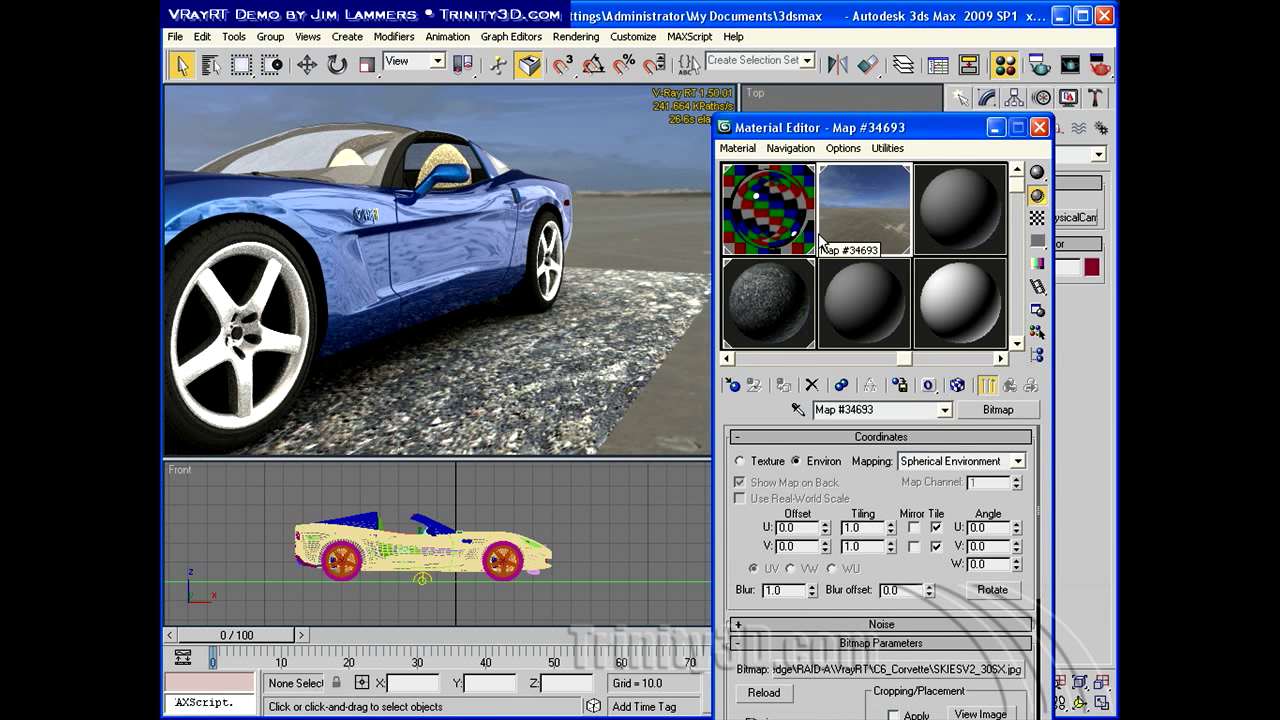
left_click(795, 62)
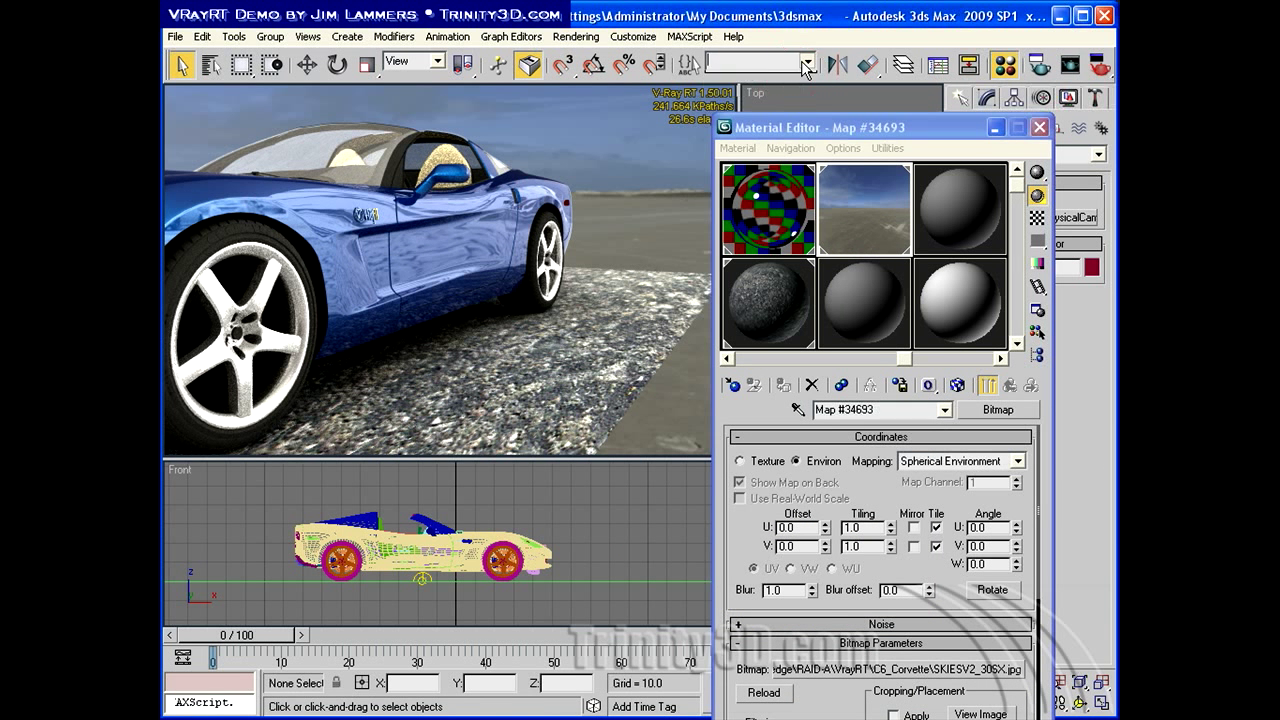
left_click(745, 84)
left_click(912, 205)
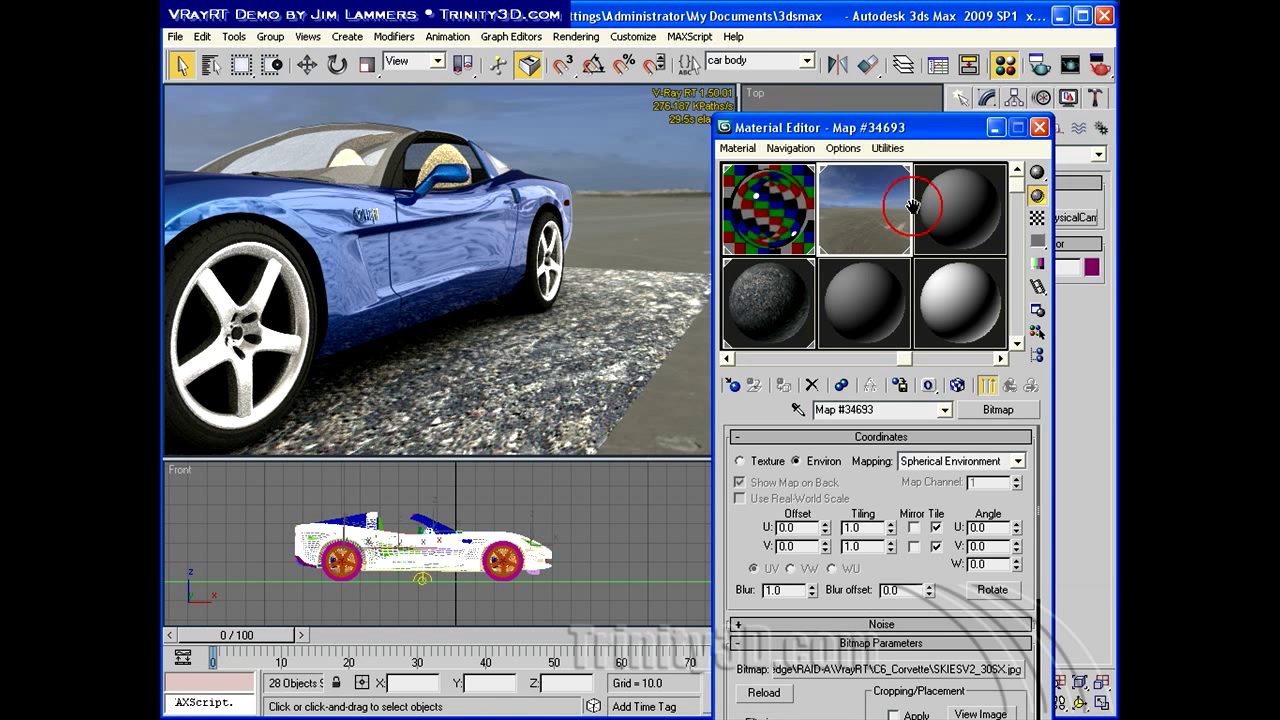
scroll(905, 200, "up", 2)
left_click(785, 233)
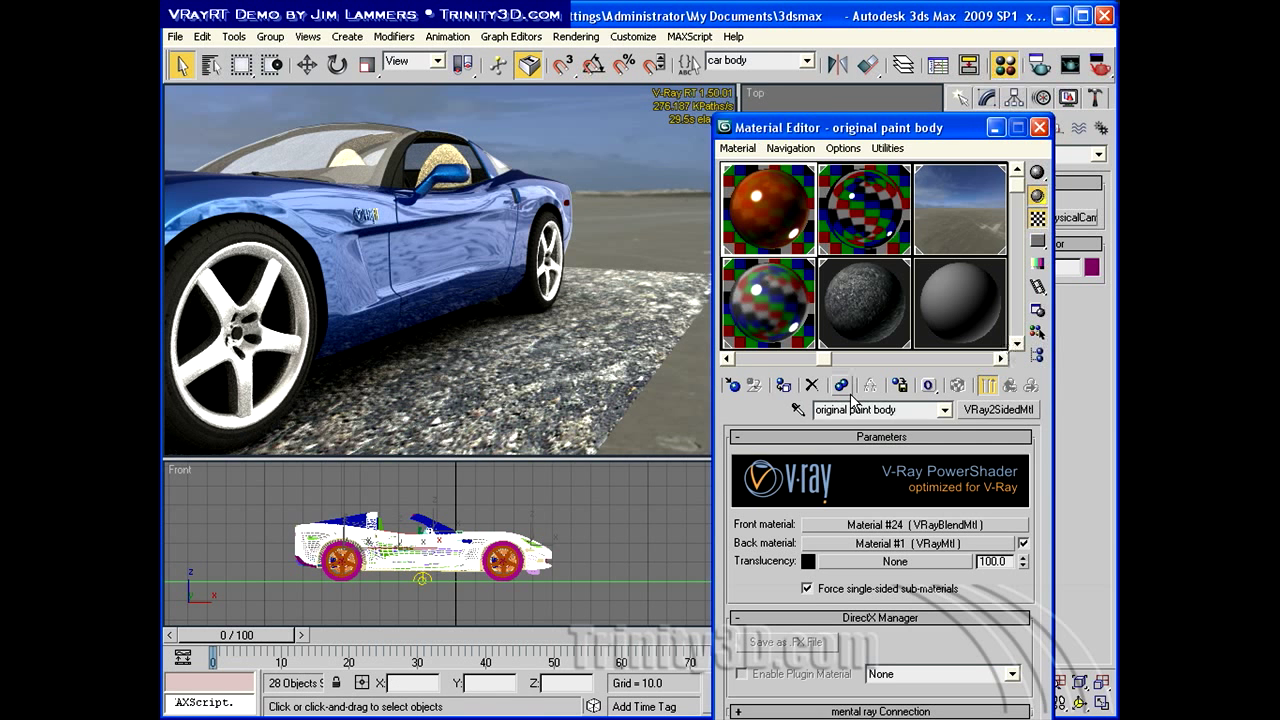
left_click(784, 386)
left_click(1036, 352)
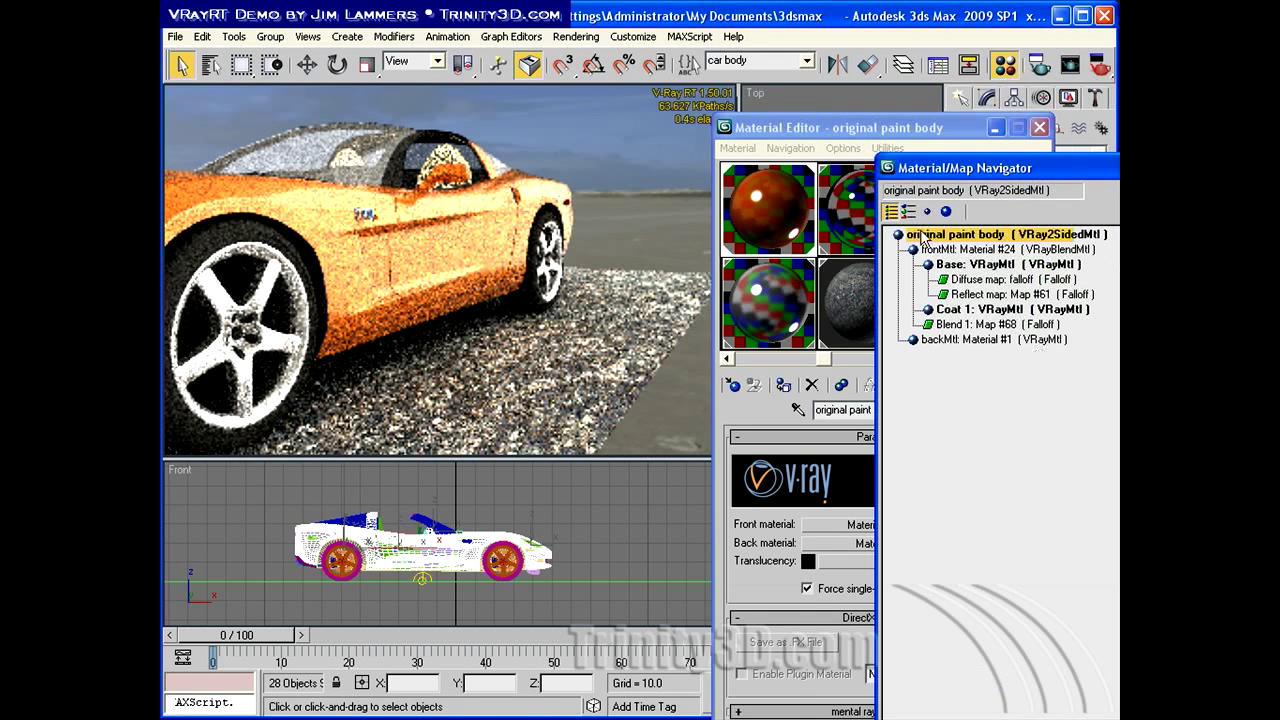
left_click_drag(963, 172, 883, 110)
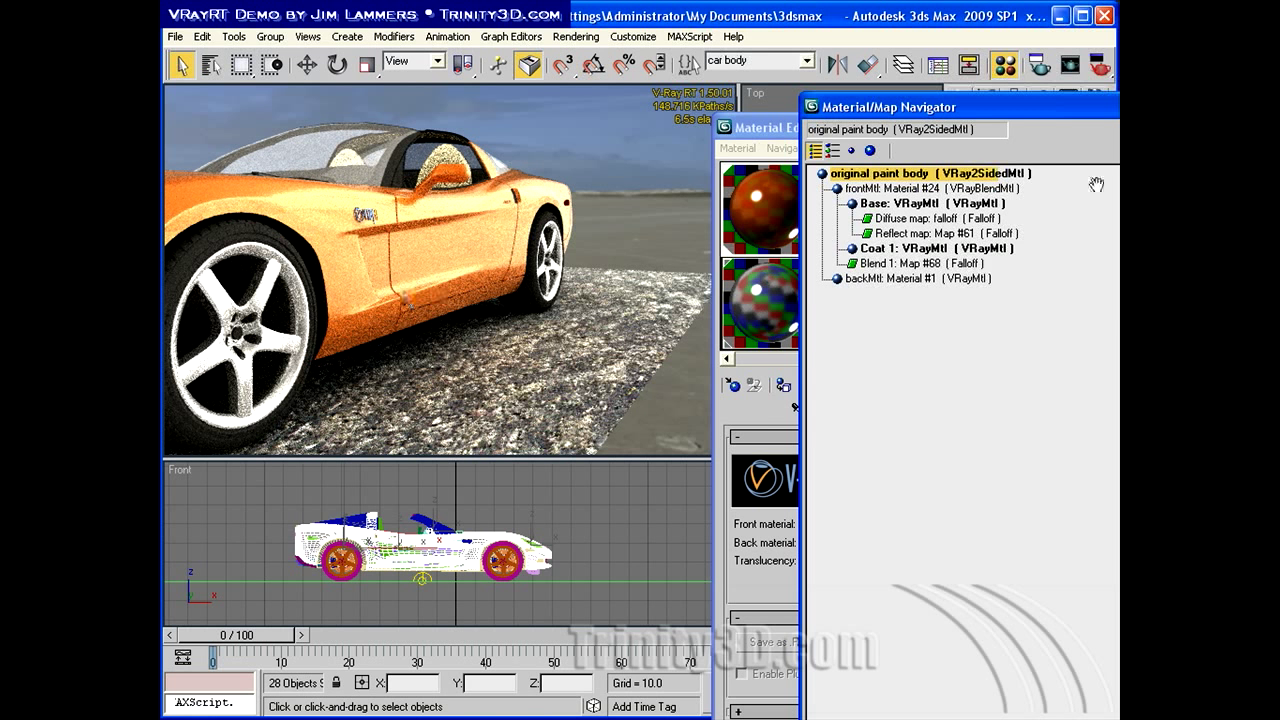
Assign the Car_paint Shellac material to the selected car body objects and close the Material Editor.
left_click_drag(935, 303, 743, 222)
middle_click_drag(742, 220, 730, 297)
left_click(882, 305)
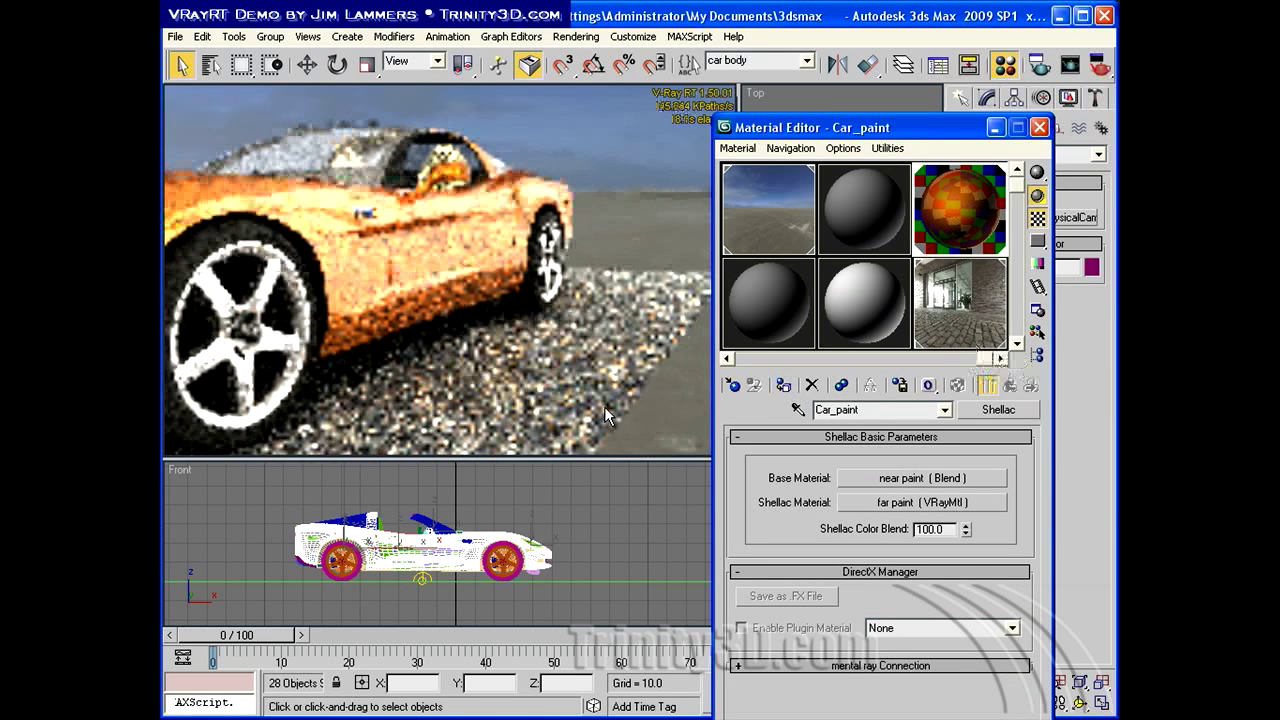
left_click(1041, 126)
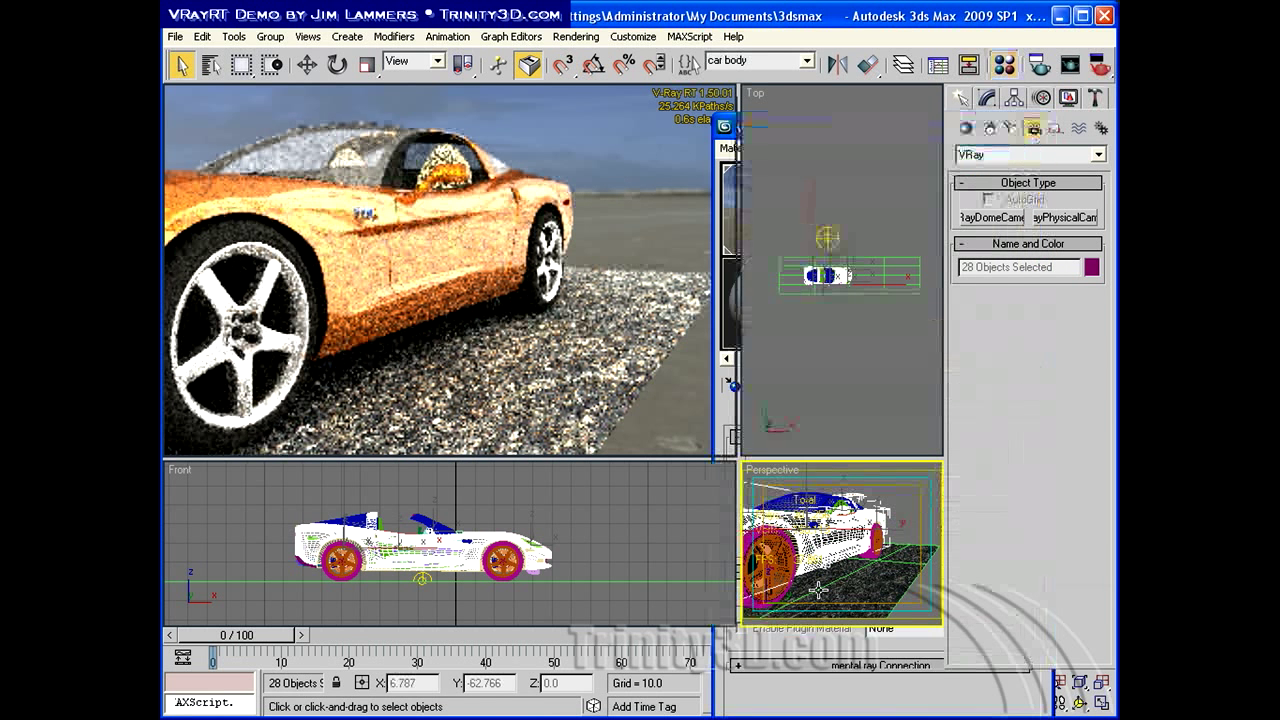